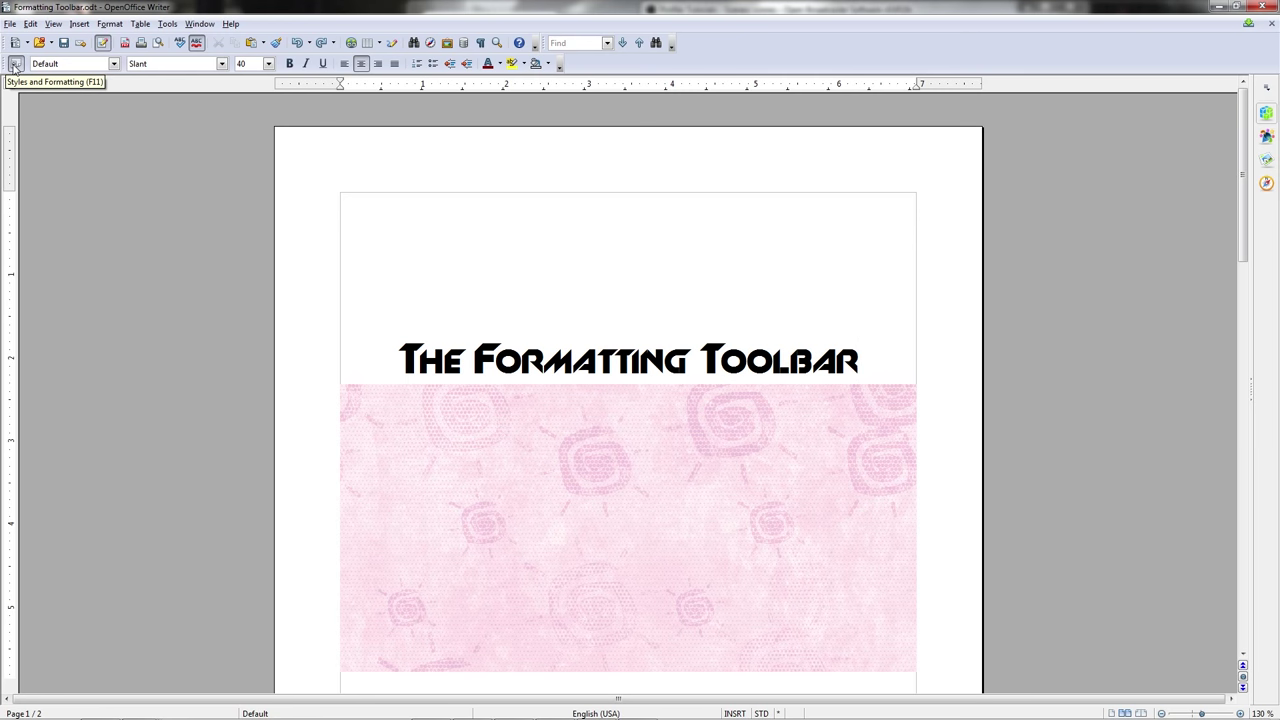
# Step: Give the pink image the Frame style from the Frame Styles list in Styles and Formatting
pyautogui.click(15, 64)
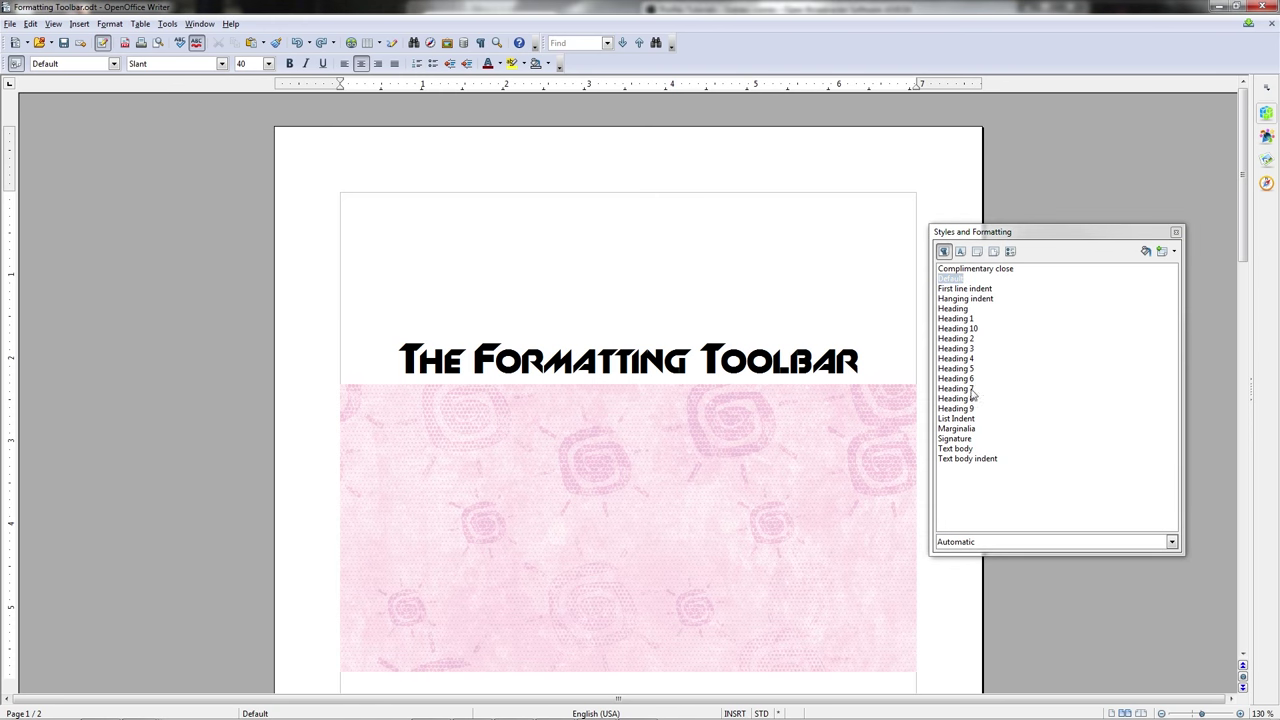
pyautogui.click(960, 251)
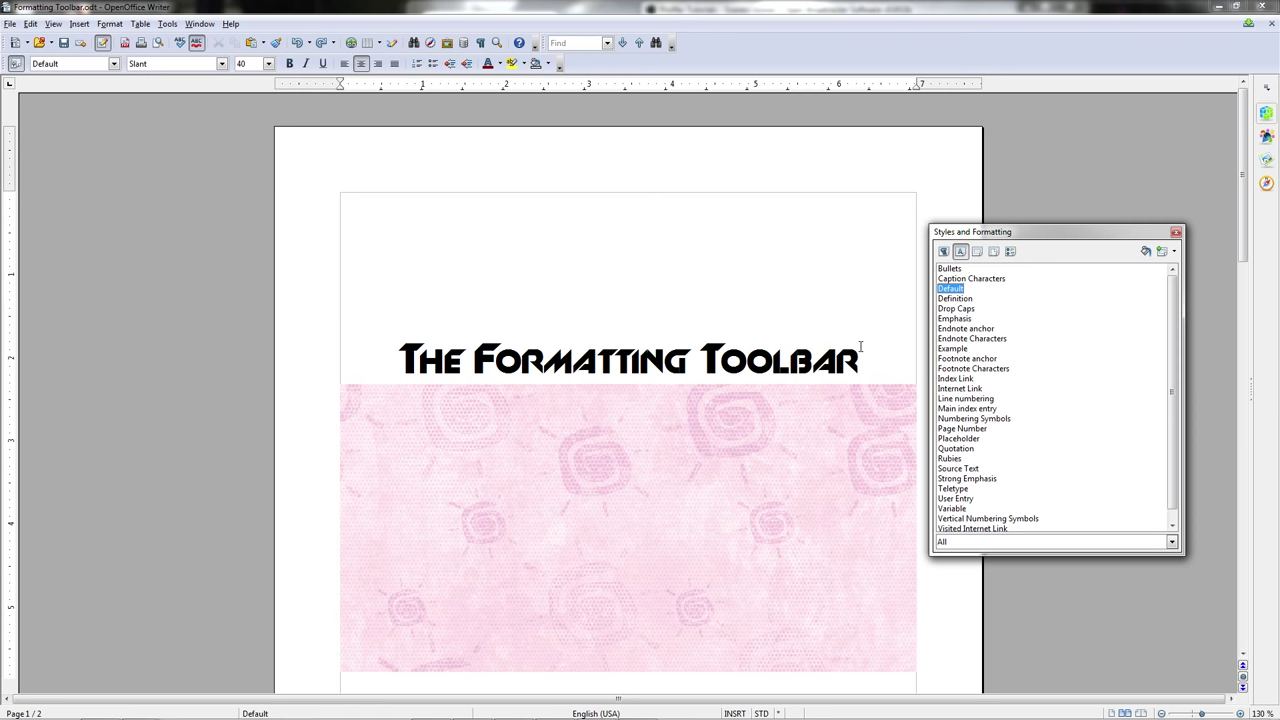
pyautogui.click(977, 251)
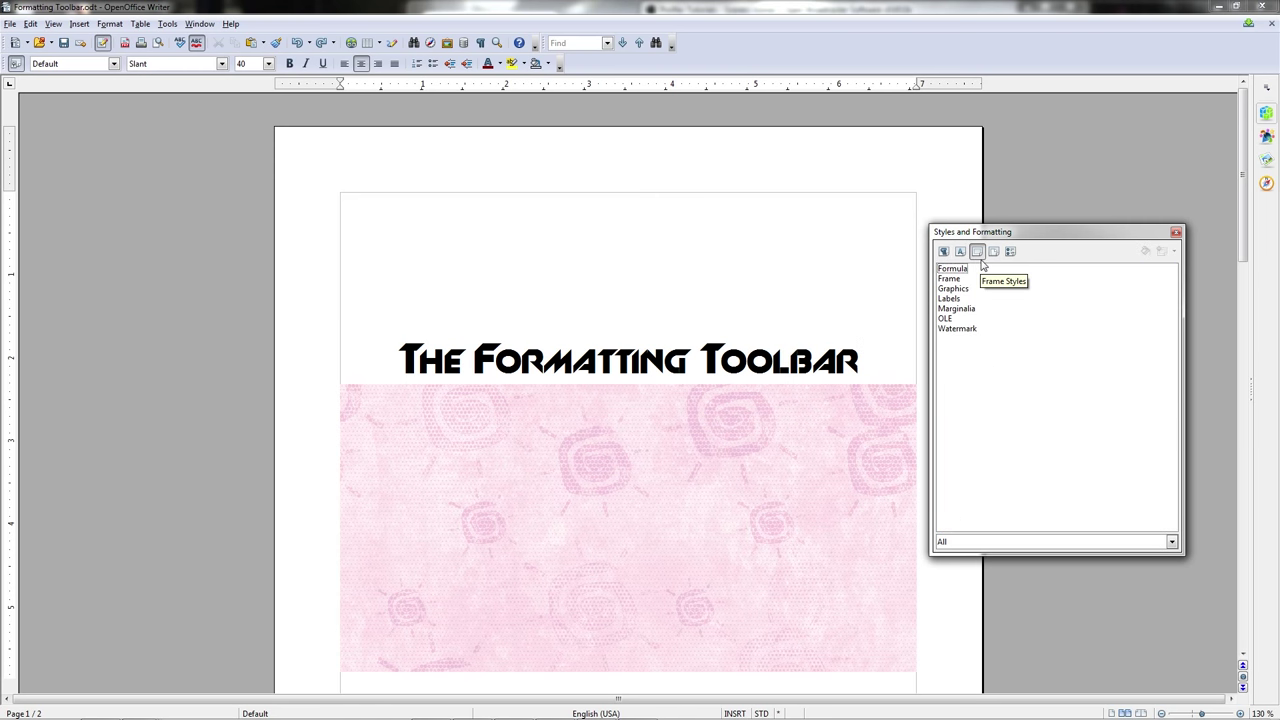
pyautogui.click(829, 491)
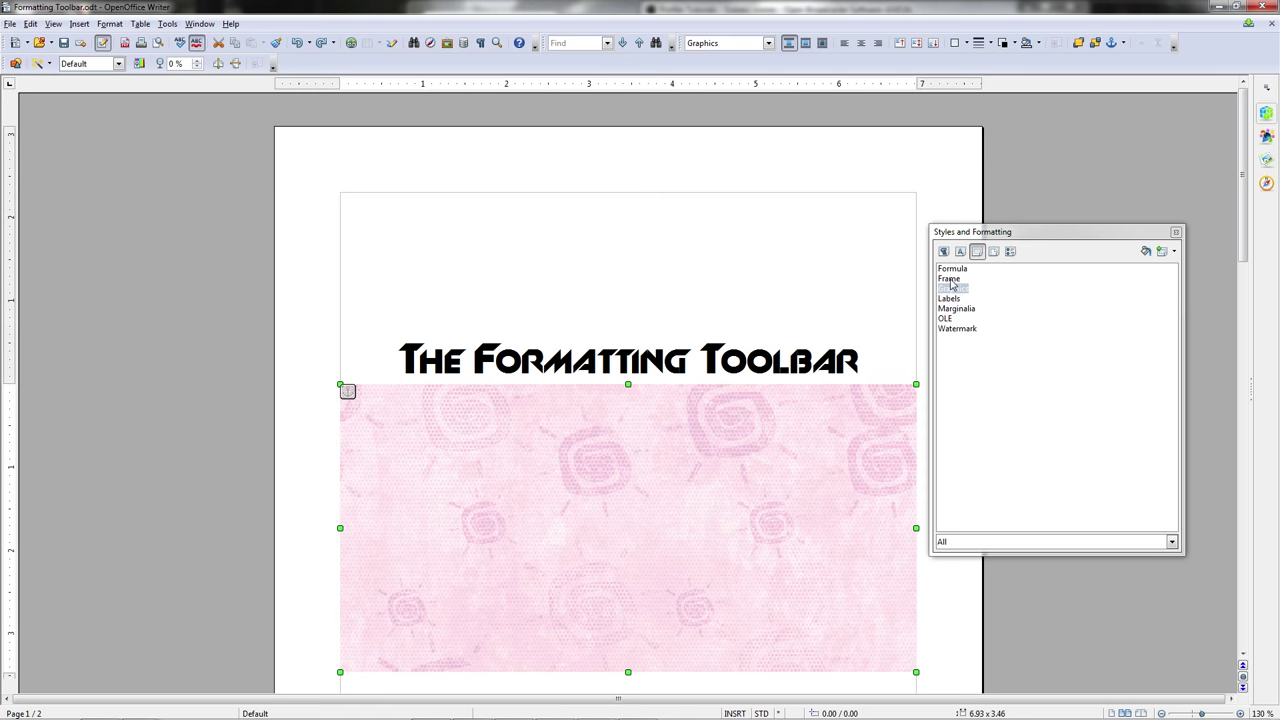
pyautogui.click(950, 280)
pyautogui.doubleClick(950, 280)
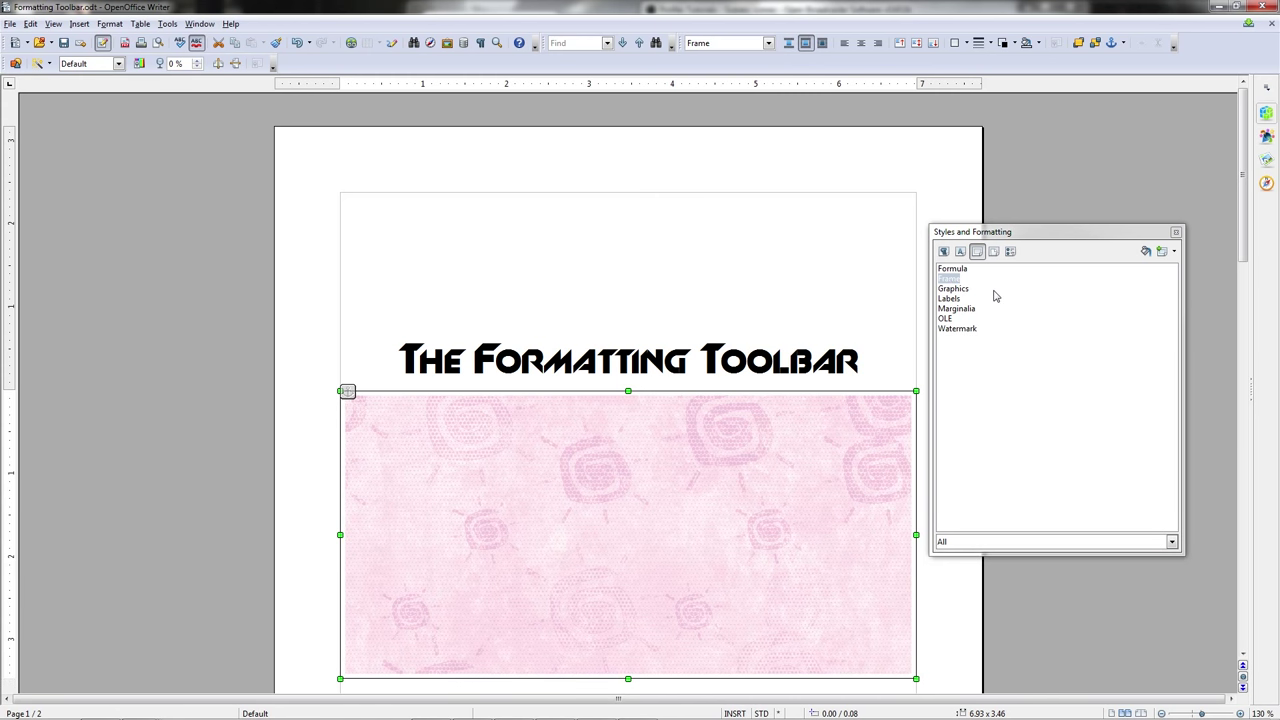
pyautogui.click(993, 252)
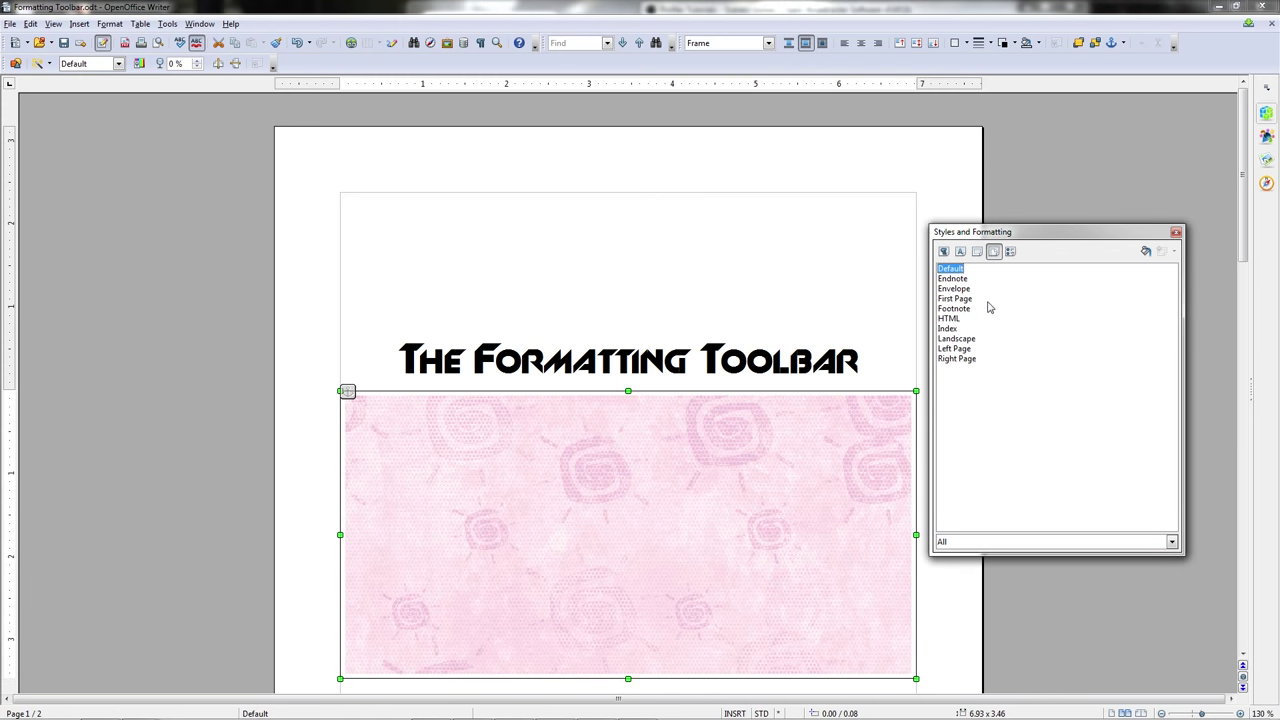
# Step: Apply the Left Page style to the page with Fill Format Mode
pyautogui.click(954, 349)
pyautogui.click(1146, 252)
pyautogui.click(946, 152)
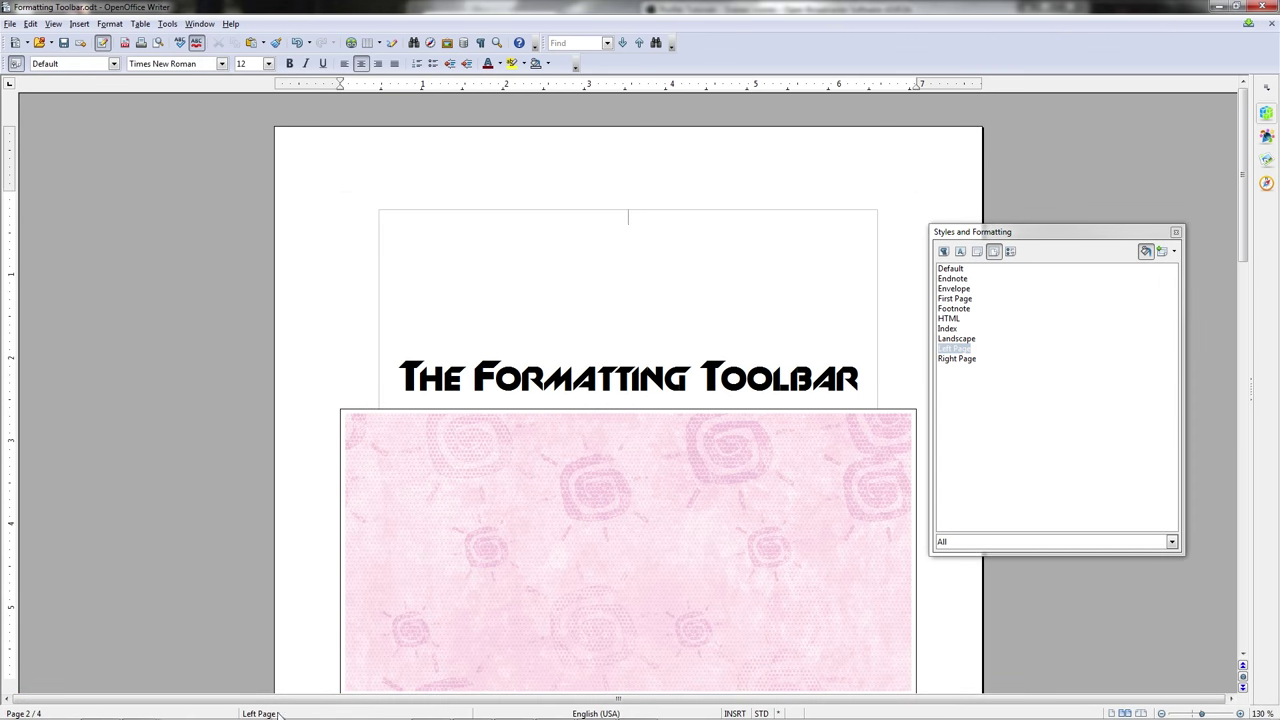
# Step: Reapply the Default page style to the page, then show the list styles
pyautogui.click(950, 268)
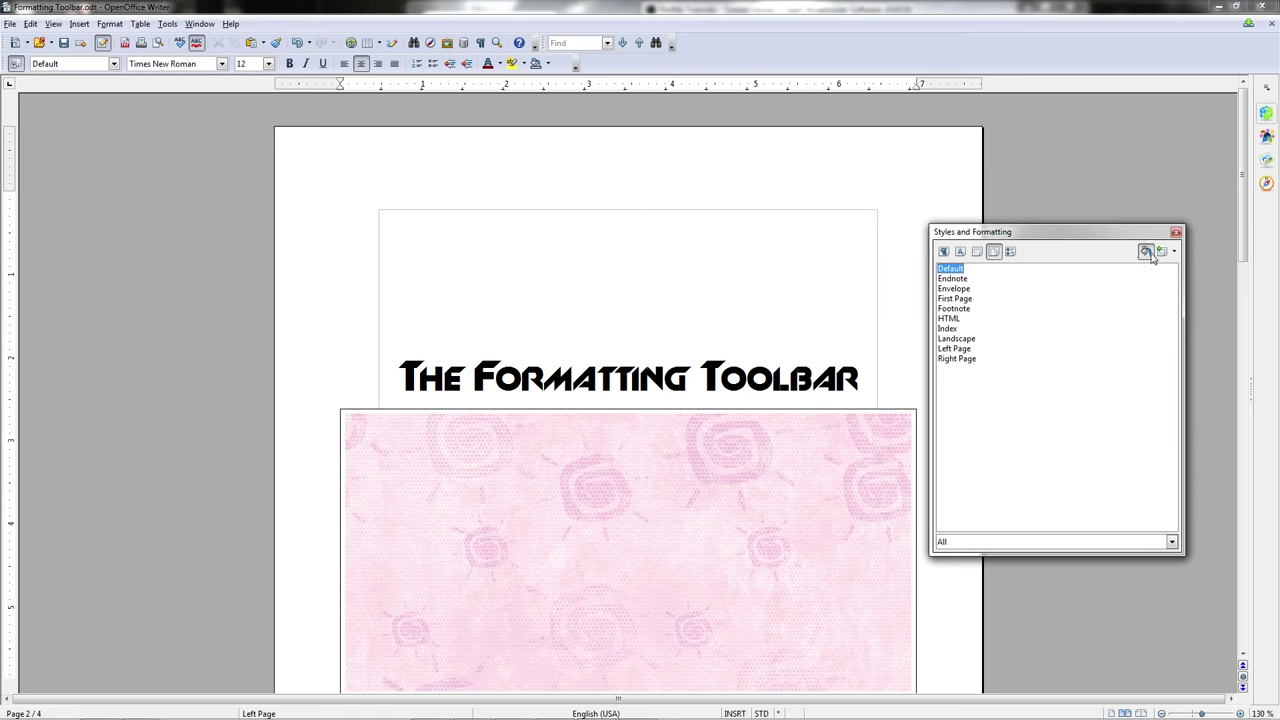
pyautogui.click(1146, 252)
pyautogui.click(1146, 252)
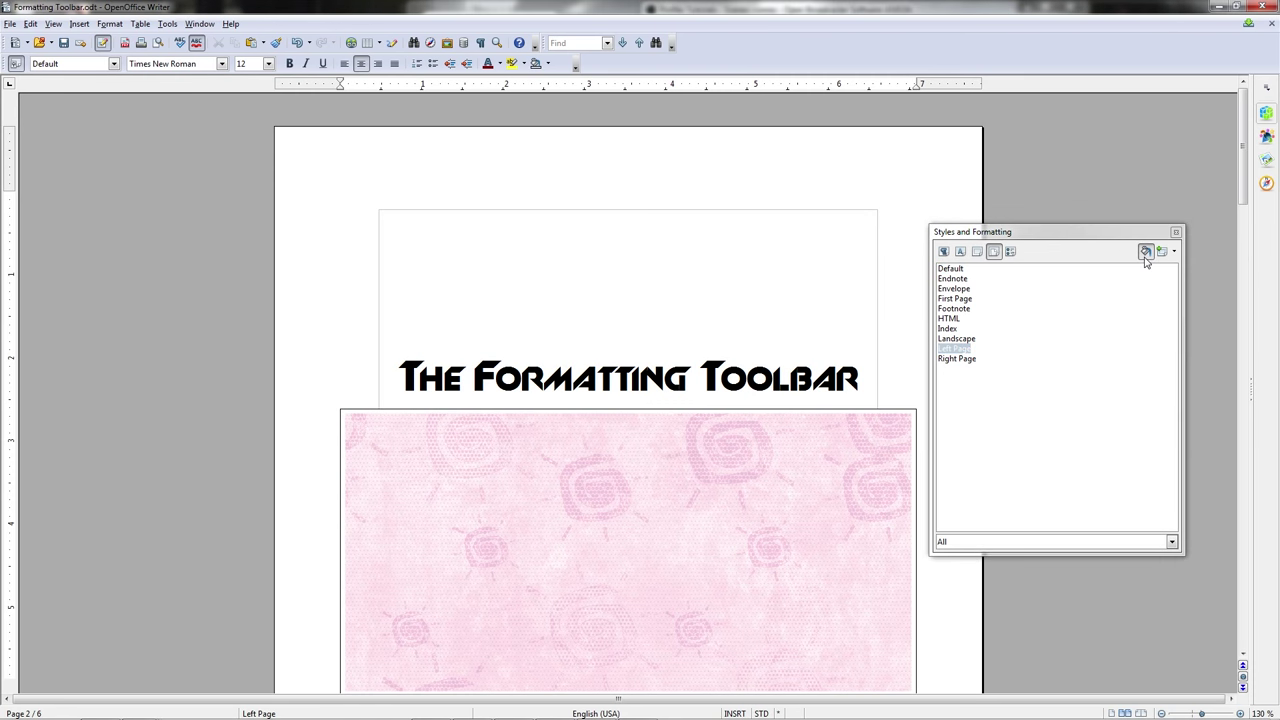
pyautogui.click(962, 270)
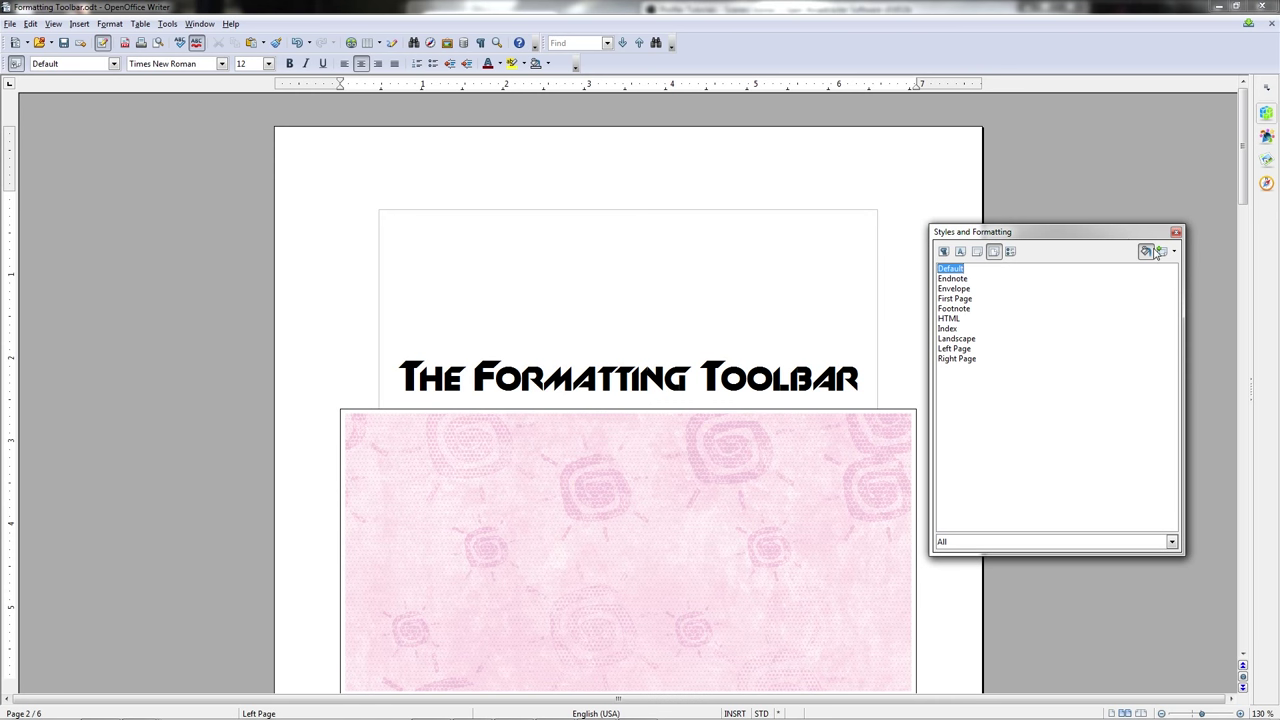
pyautogui.click(958, 149)
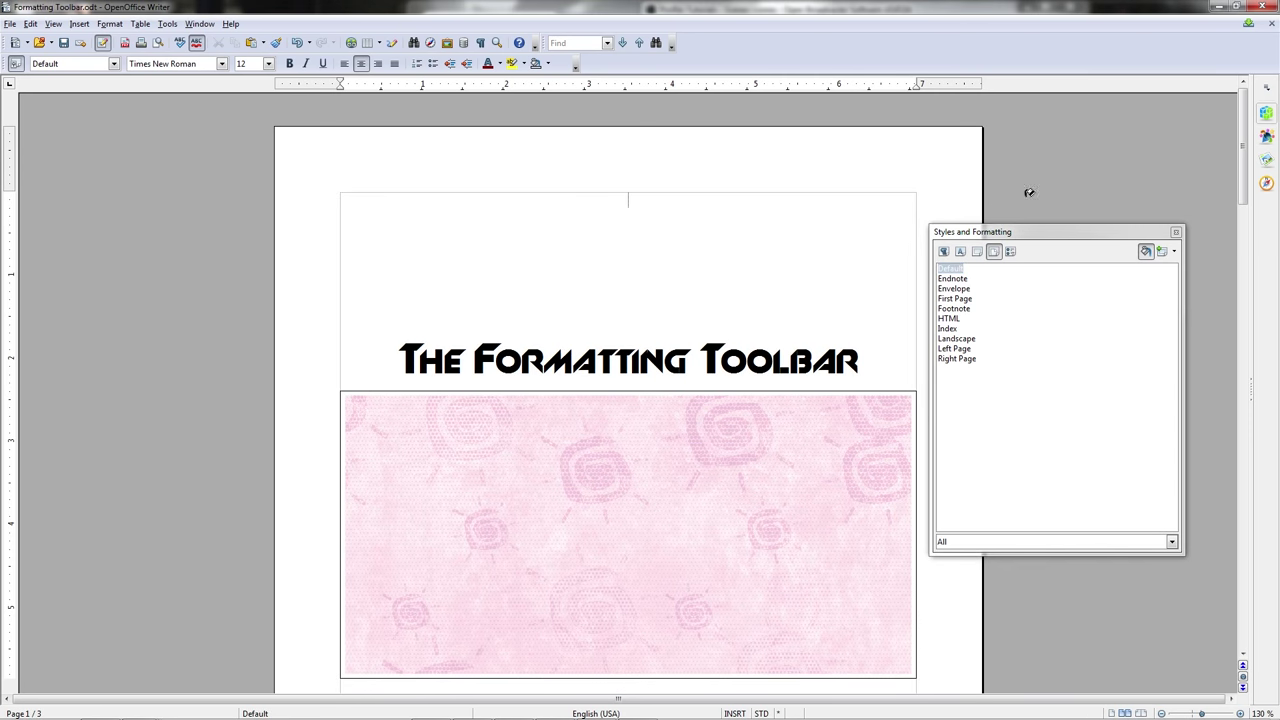
pyautogui.click(1009, 254)
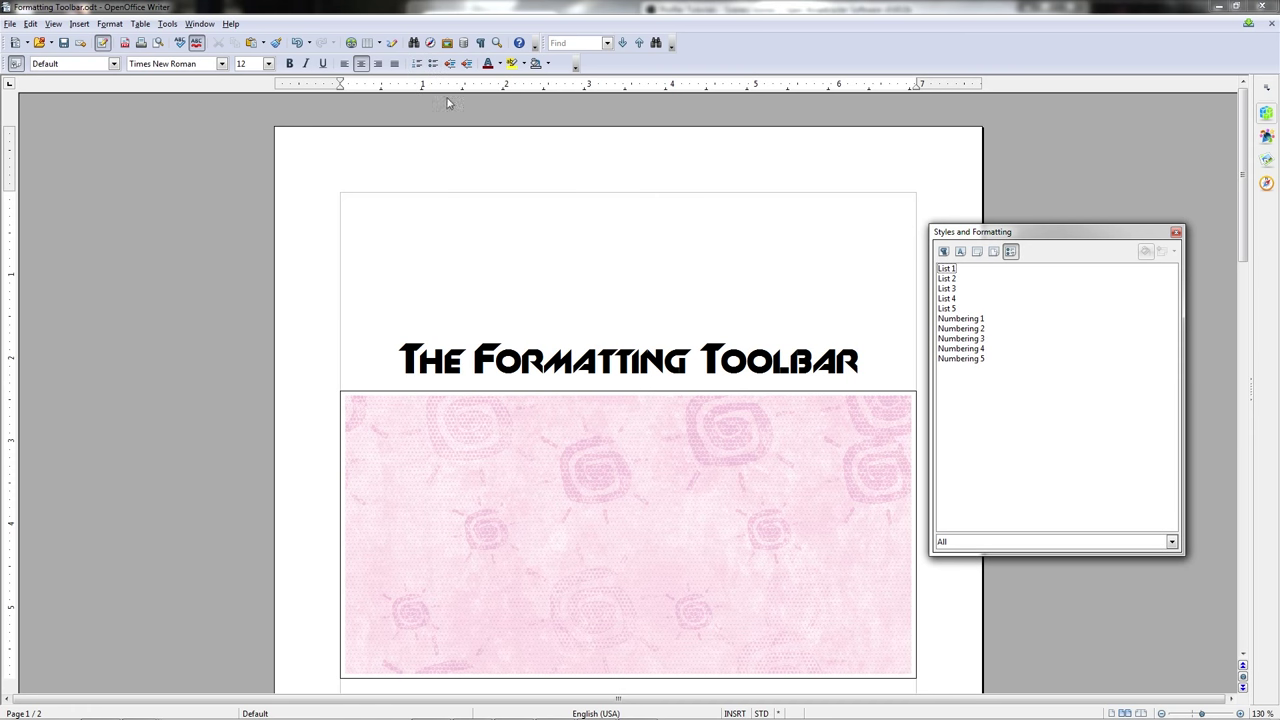
# Step: Close Styles and Formatting and set the 'Formatting Toolbar' title to the Default paragraph style
pyautogui.click(1176, 233)
pyautogui.scroll(-3, 1080, 314)
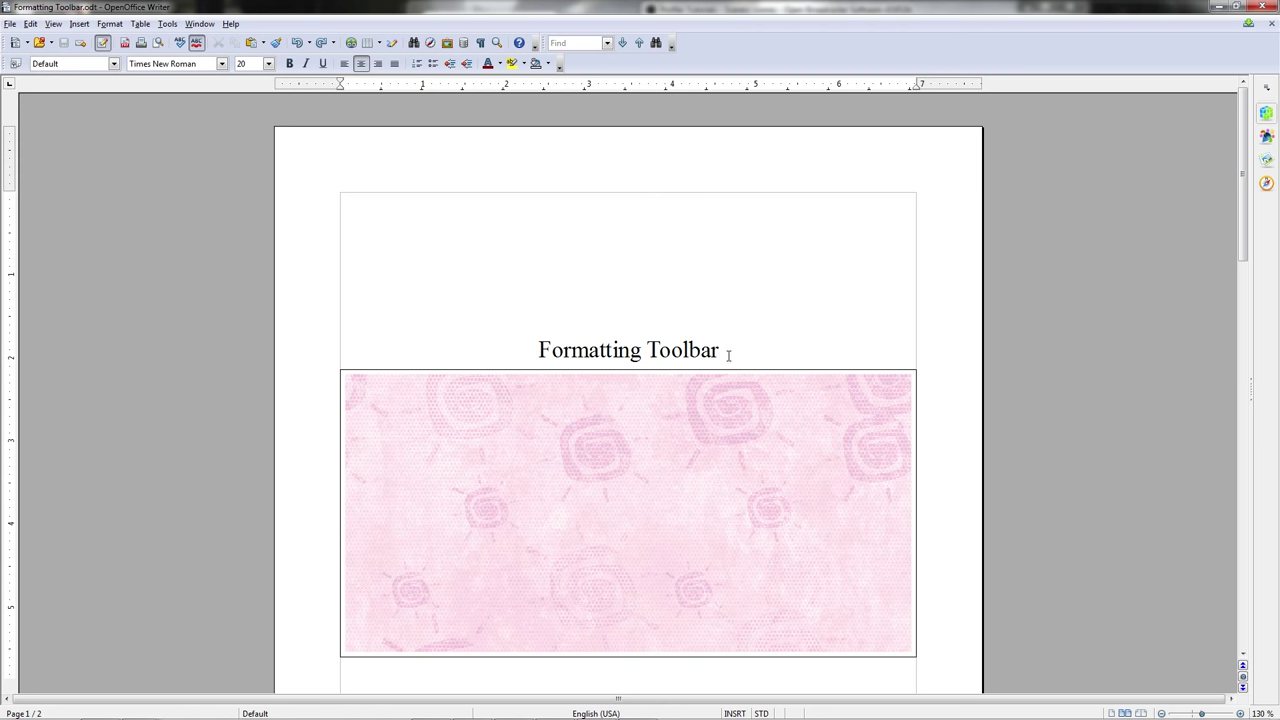
pyautogui.moveTo(732, 349); pyautogui.dragTo(508, 343)
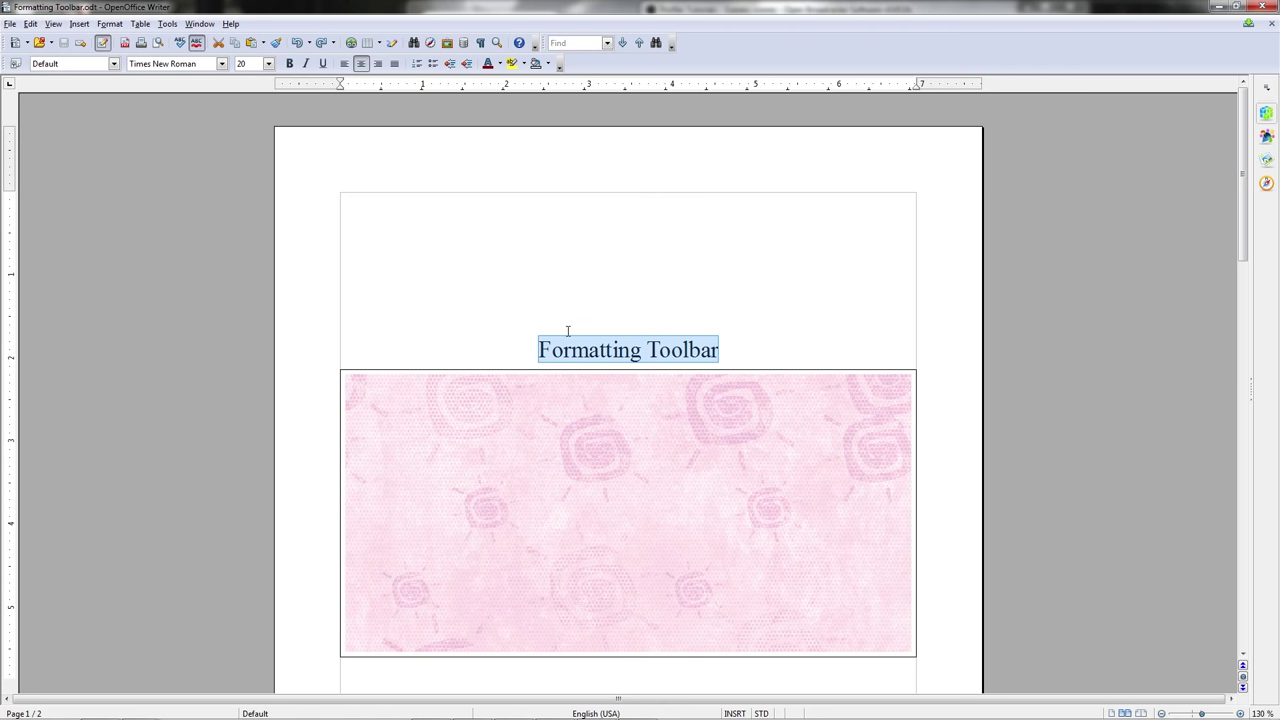
pyautogui.click(681, 352)
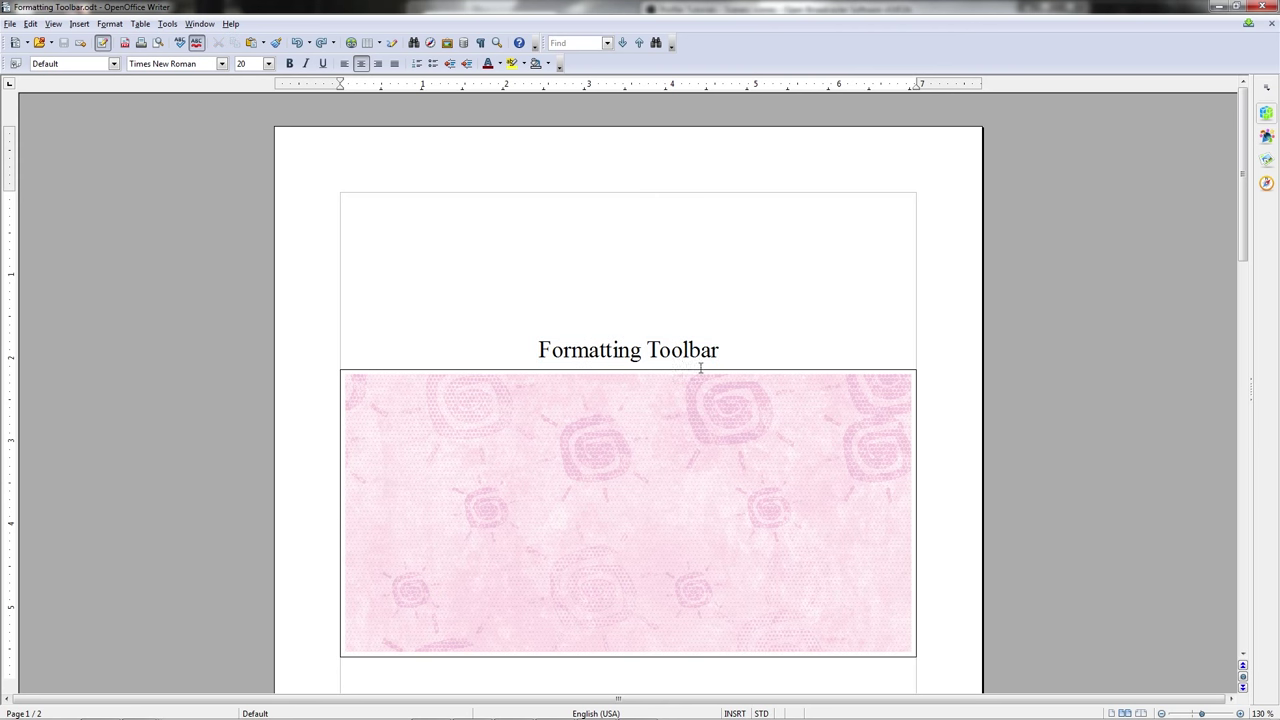
pyautogui.click(113, 64)
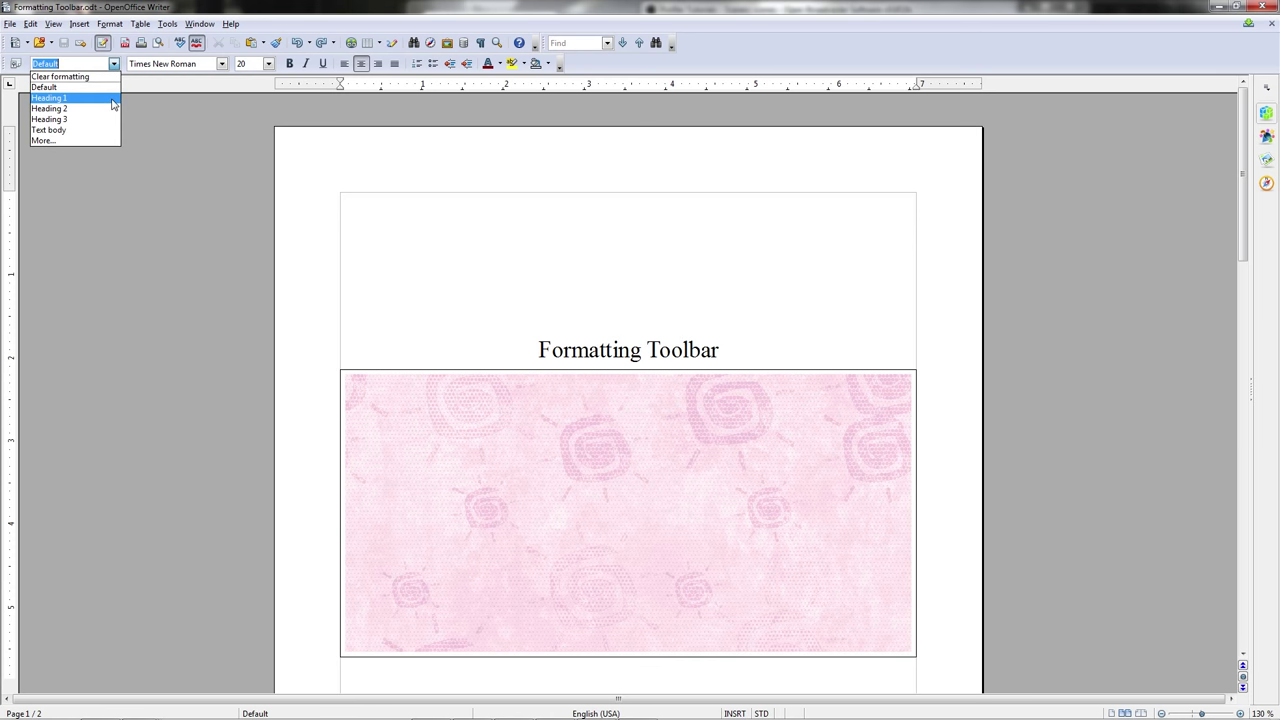
pyautogui.click(60, 87)
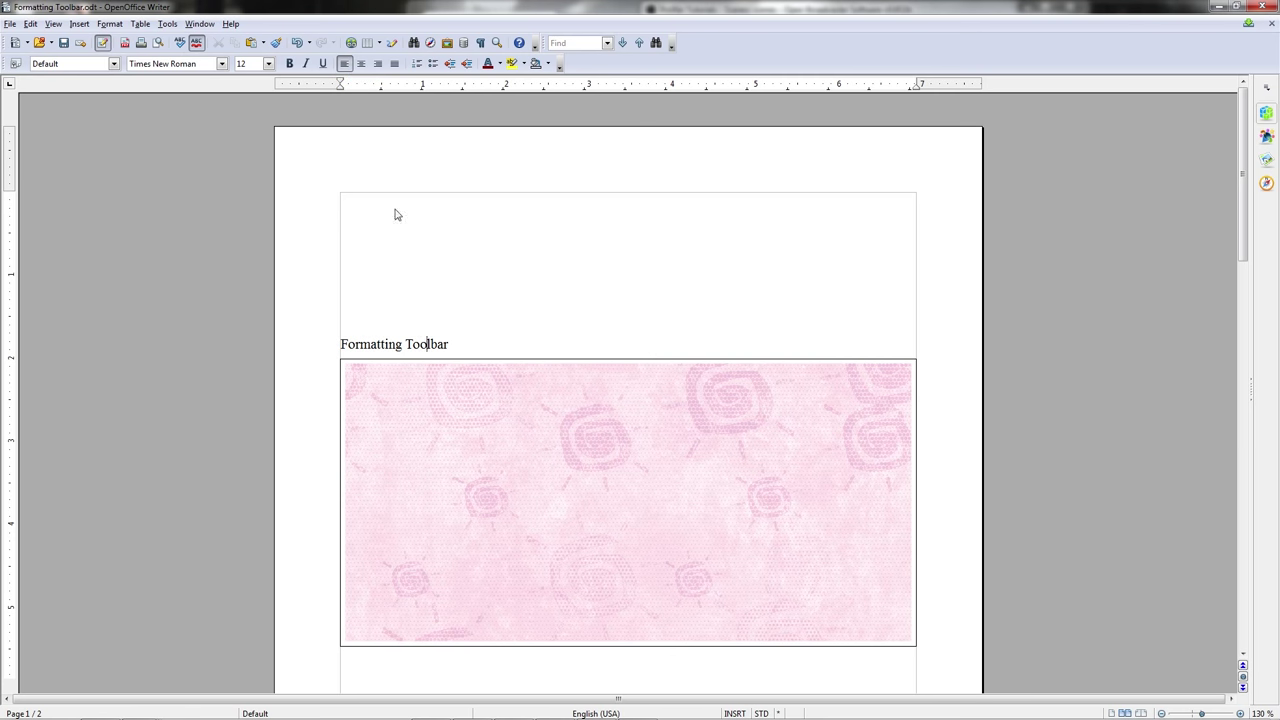
# Step: Set the title to Heading 1, briefly trying Heading 2 before settling on Heading 1
pyautogui.click(114, 63)
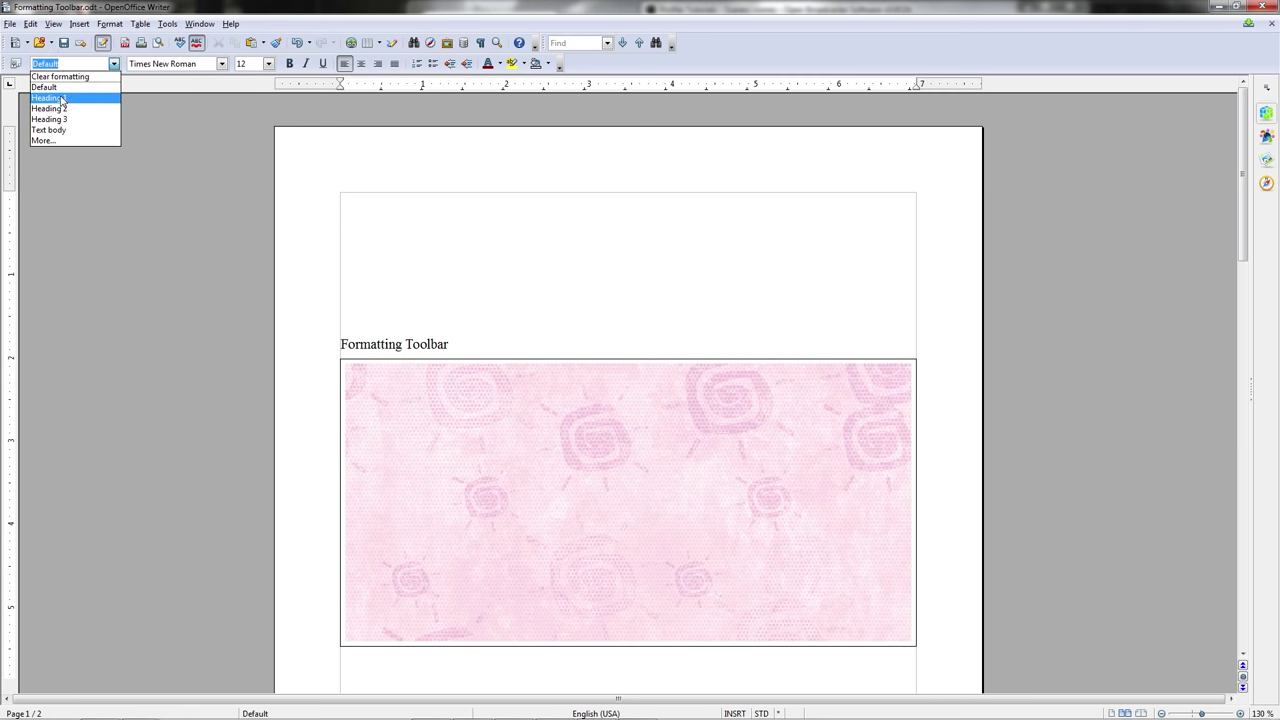
pyautogui.click(62, 98)
pyautogui.click(116, 63)
pyautogui.click(98, 121)
pyautogui.click(114, 63)
pyautogui.click(90, 98)
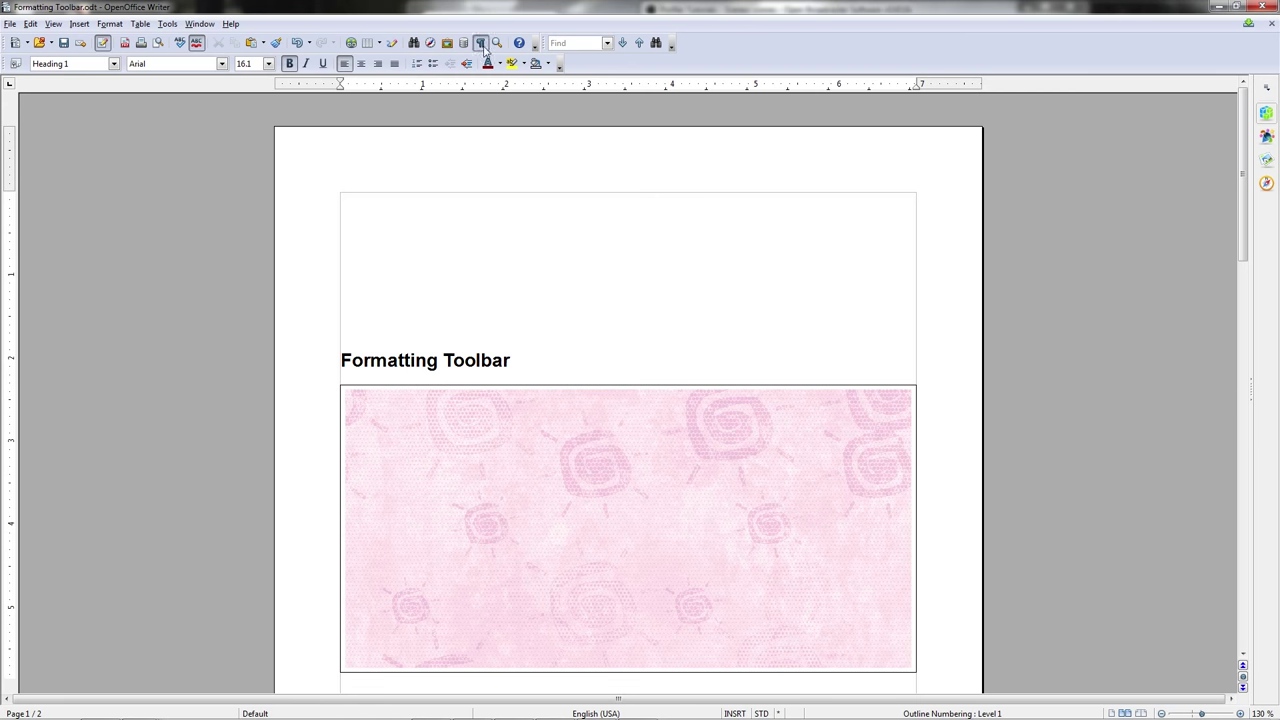
# Step: Jump to the 'Formatting Toolbar' heading from the Navigator outline, then close the Navigator
pyautogui.click(432, 44)
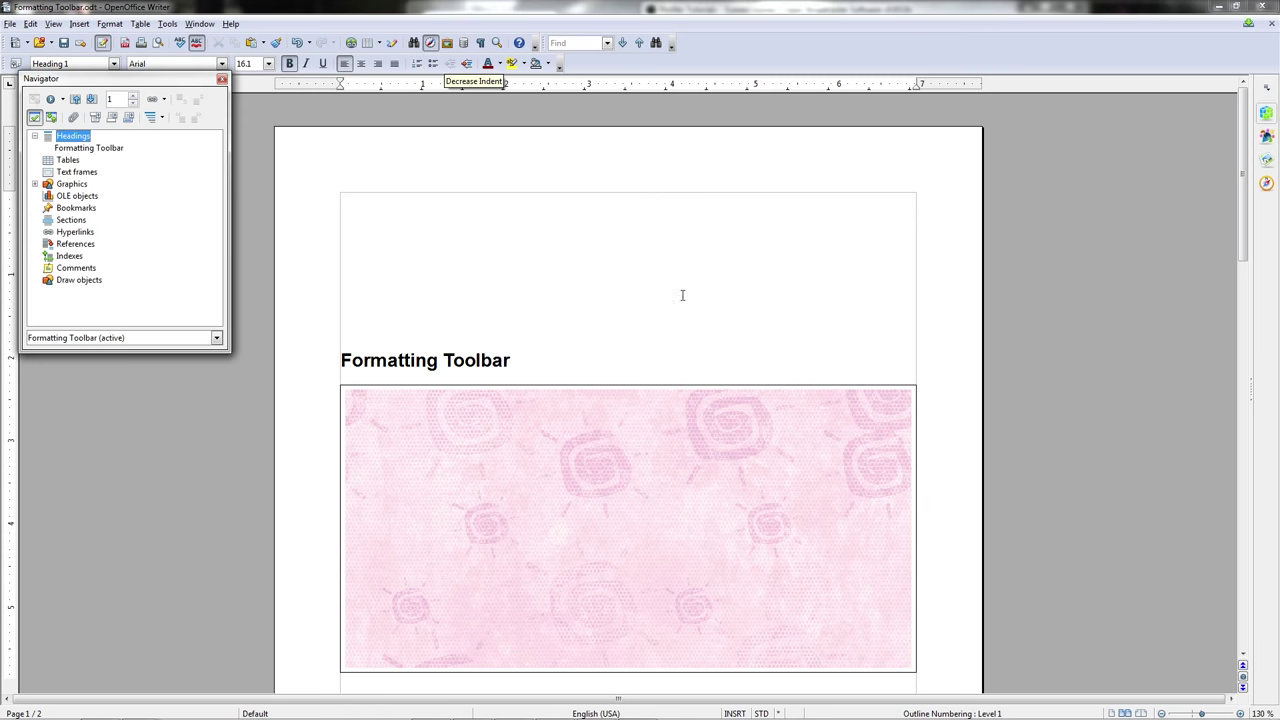
pyautogui.click(94, 150)
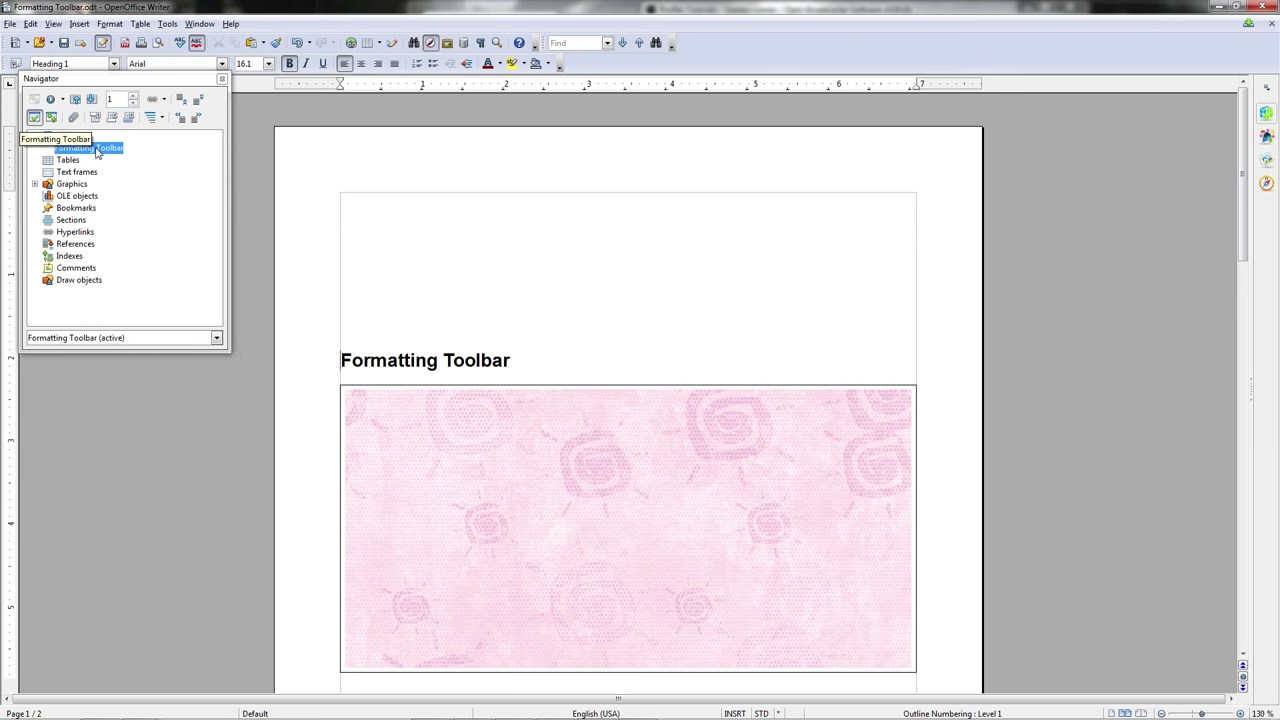
pyautogui.doubleClick(94, 150)
pyautogui.click(59, 152)
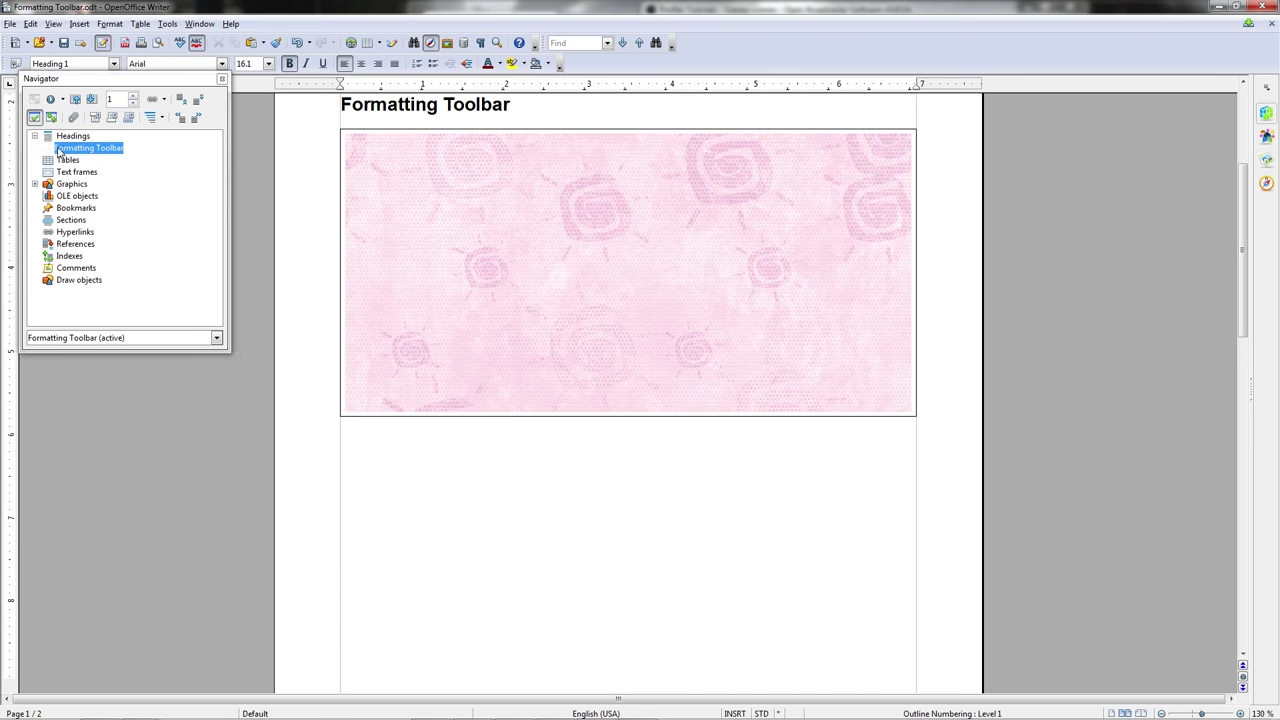
pyautogui.press('Escape')
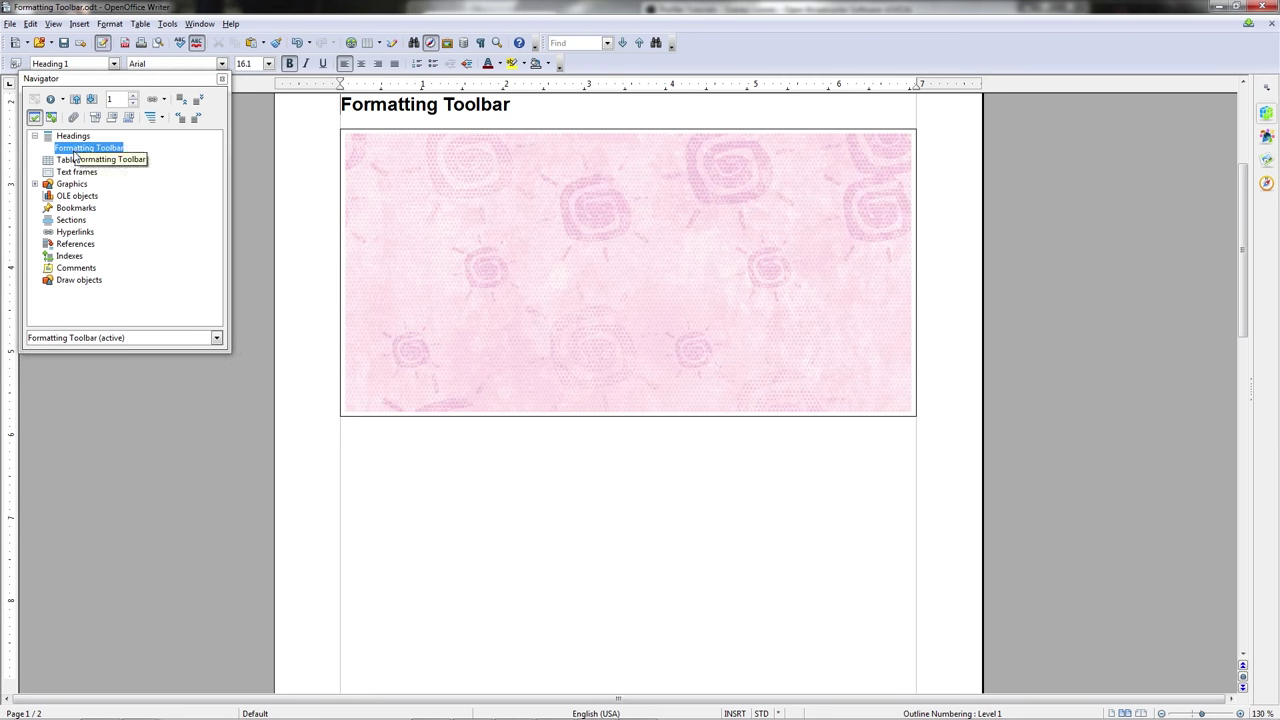
pyautogui.scroll(-5, 480, 303)
pyautogui.doubleClick(100, 148)
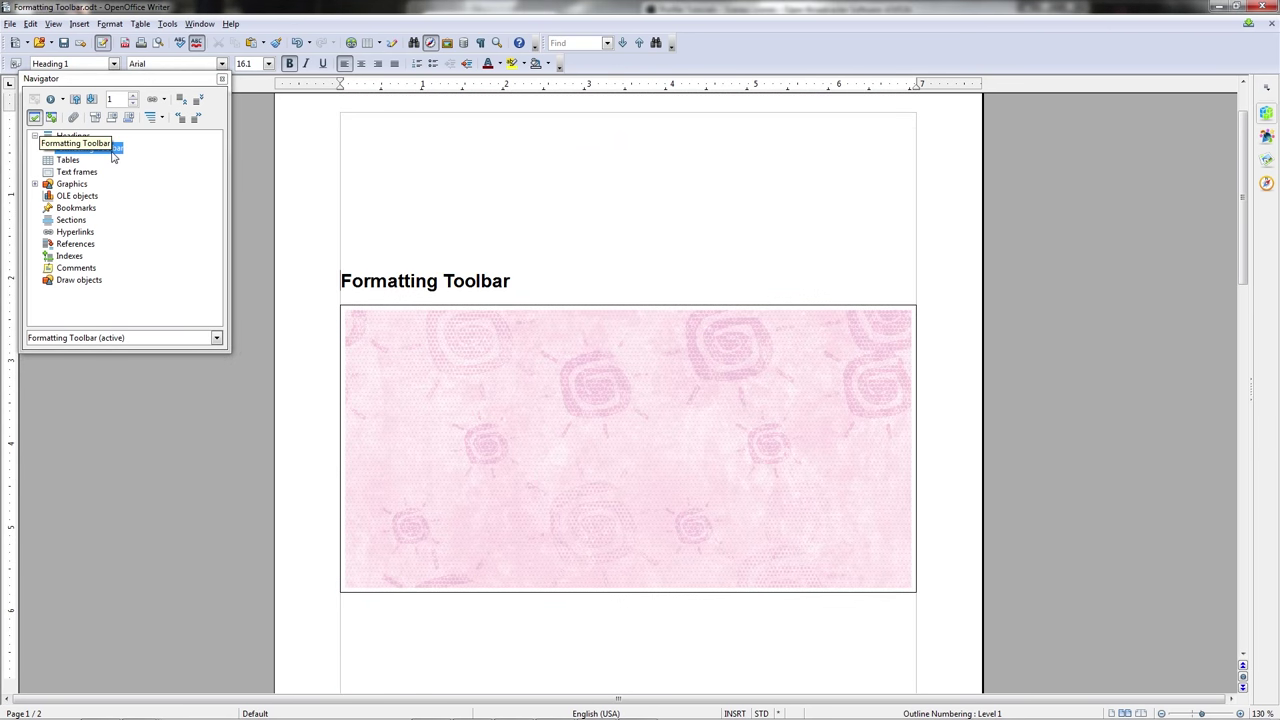
pyautogui.click(221, 79)
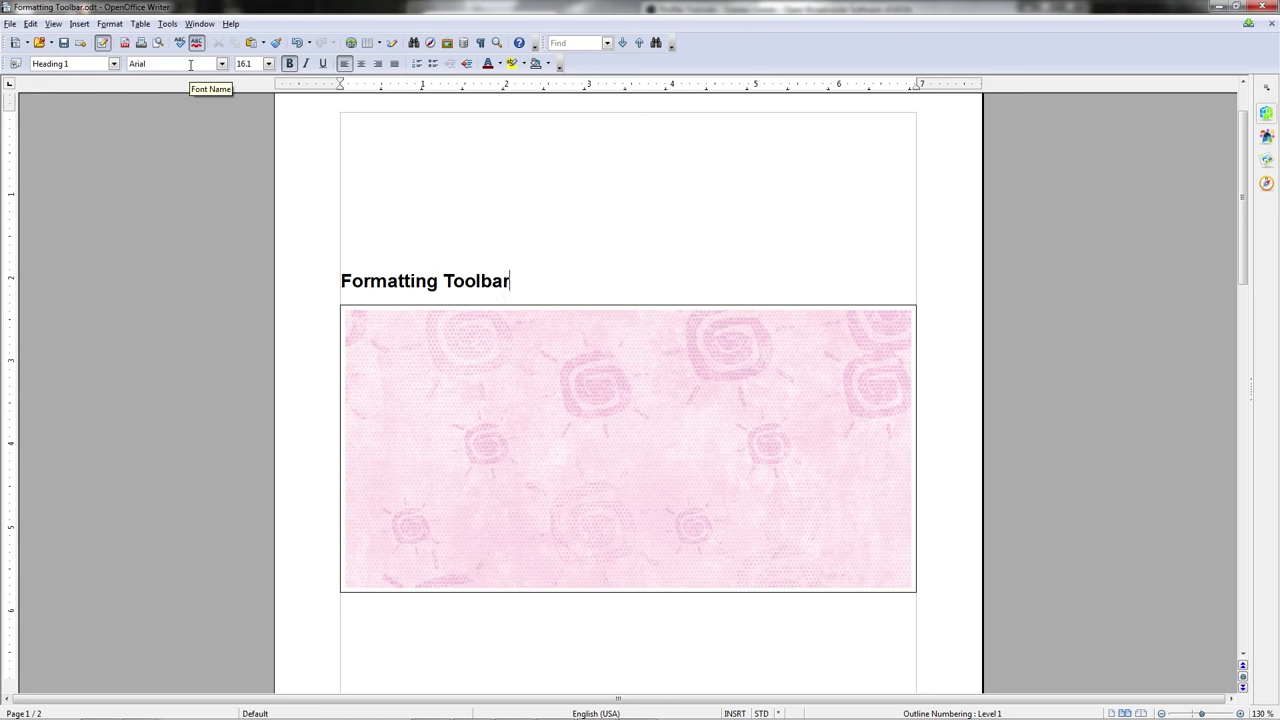
# Step: Choose Arial from the Font Name list for the 'Formatting Toolbar' heading
pyautogui.click(221, 63)
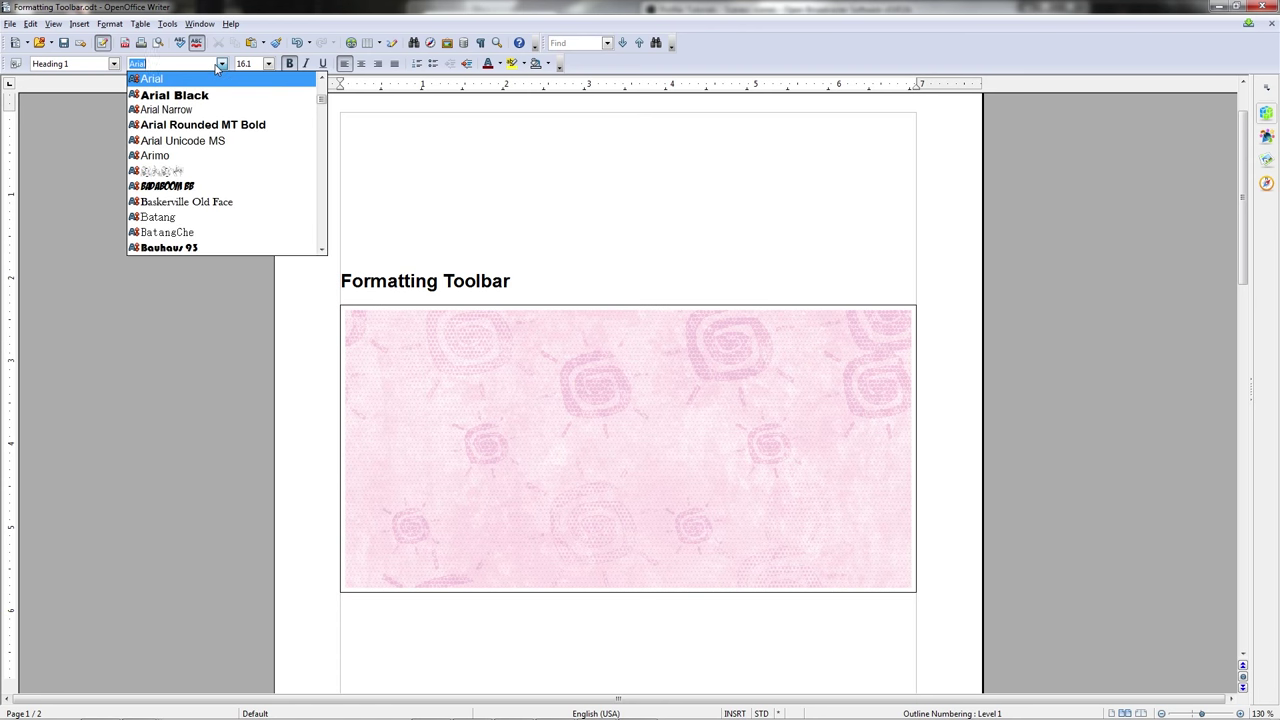
pyautogui.scroll(-6, 257, 124)
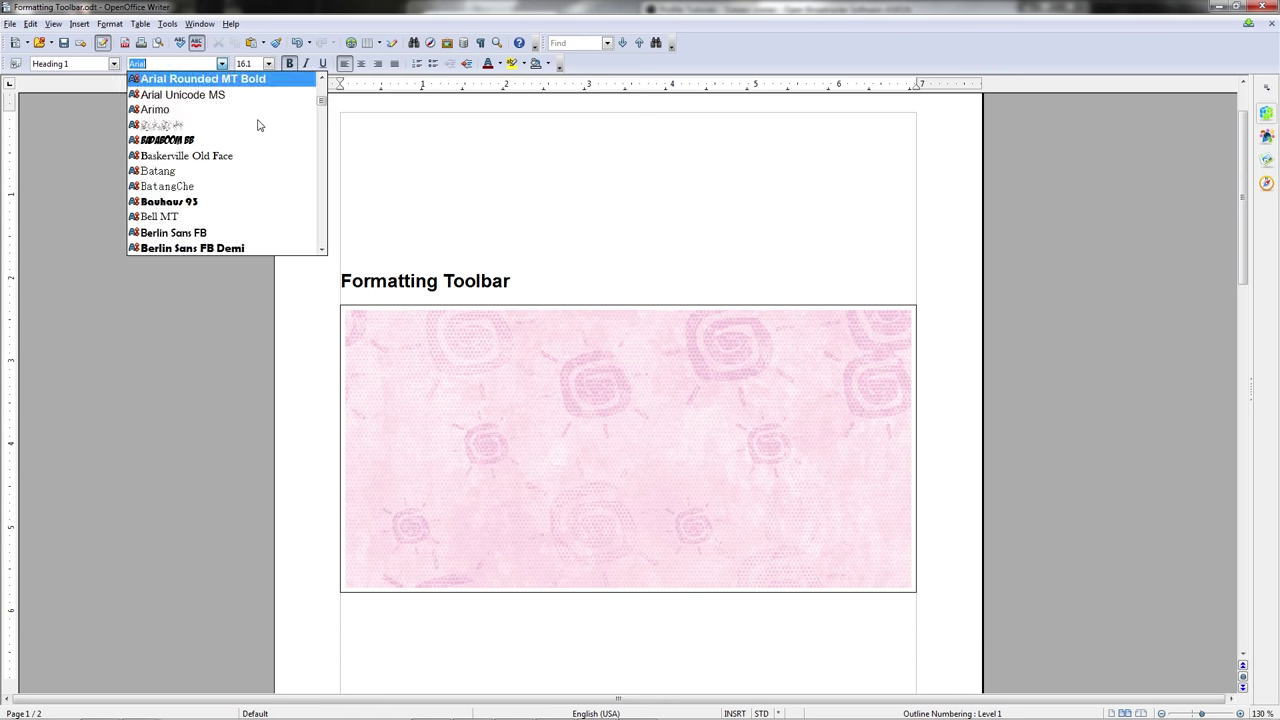
pyautogui.scroll(-3, 256, 123)
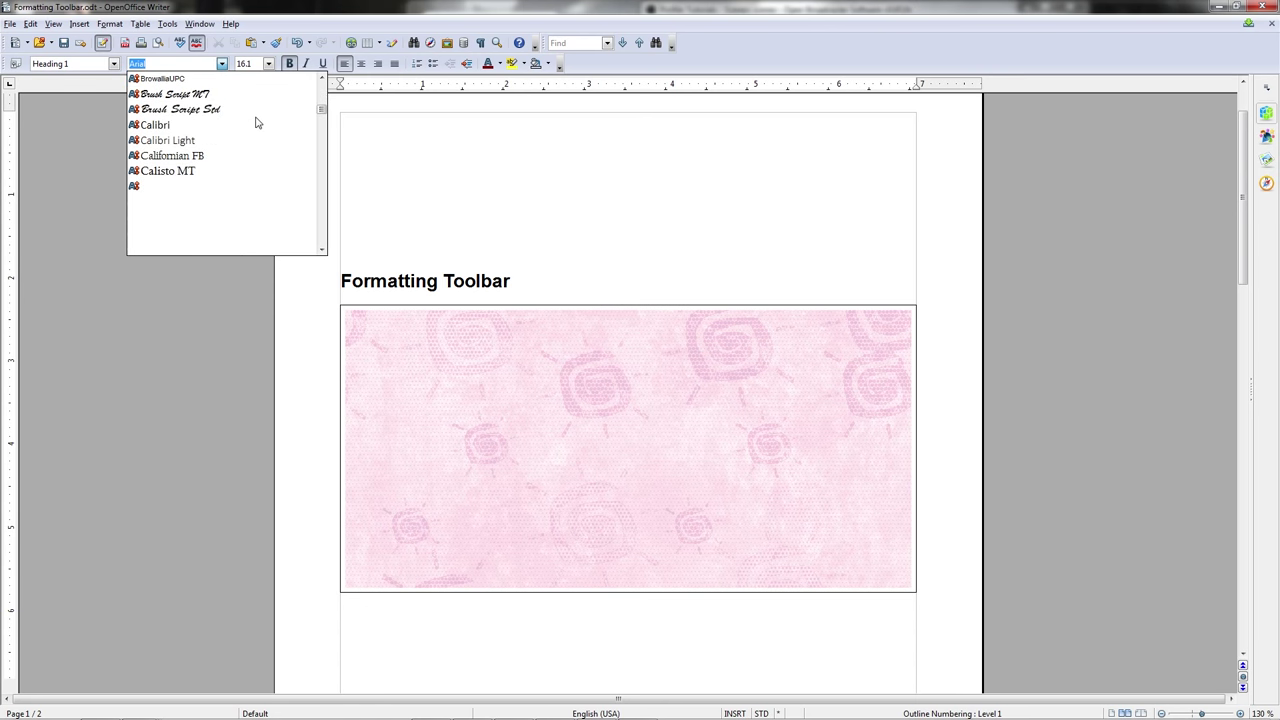
pyautogui.scroll(-2, 256, 123)
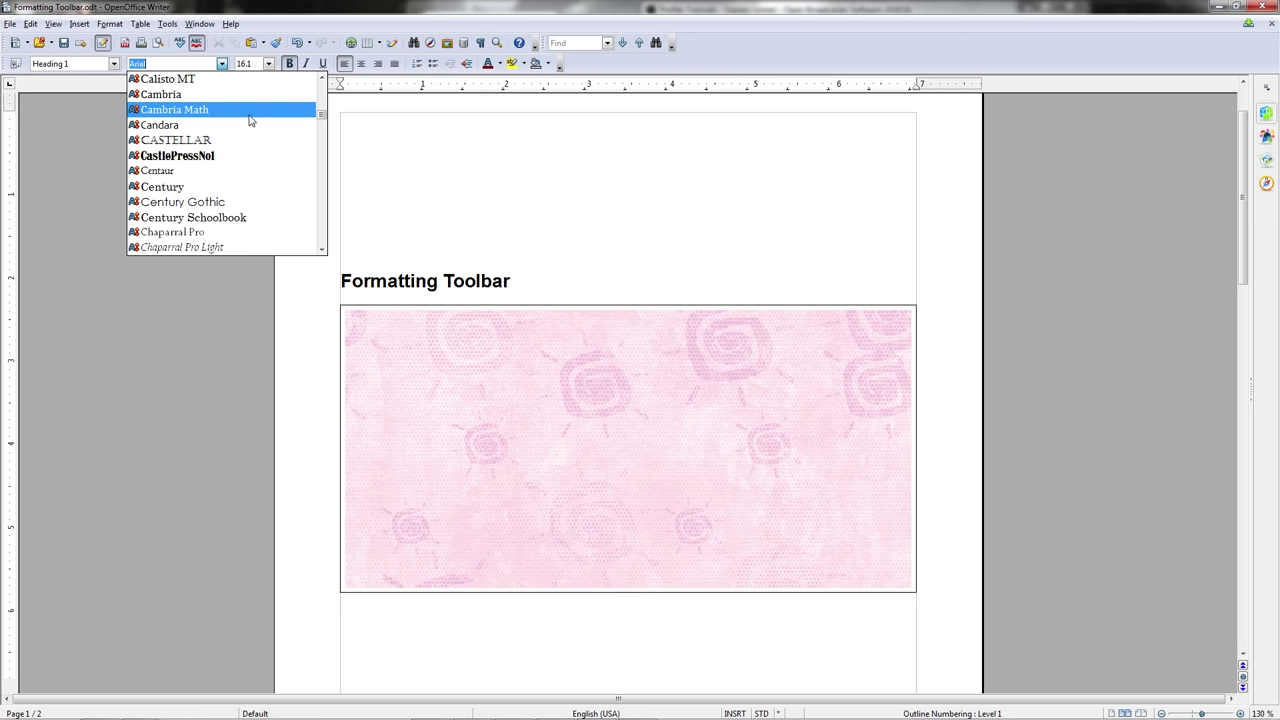
pyautogui.scroll(-1, 248, 121)
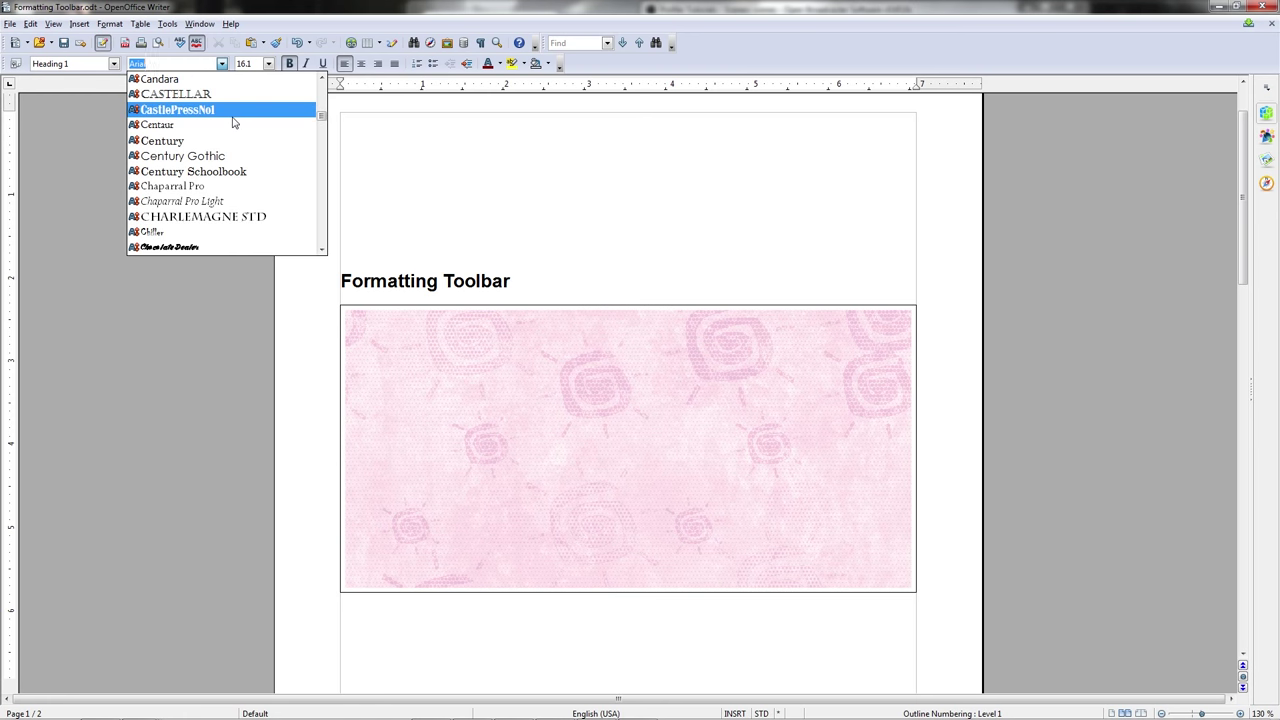
pyautogui.scroll(-2, 233, 122)
pyautogui.scroll(-3, 250, 175)
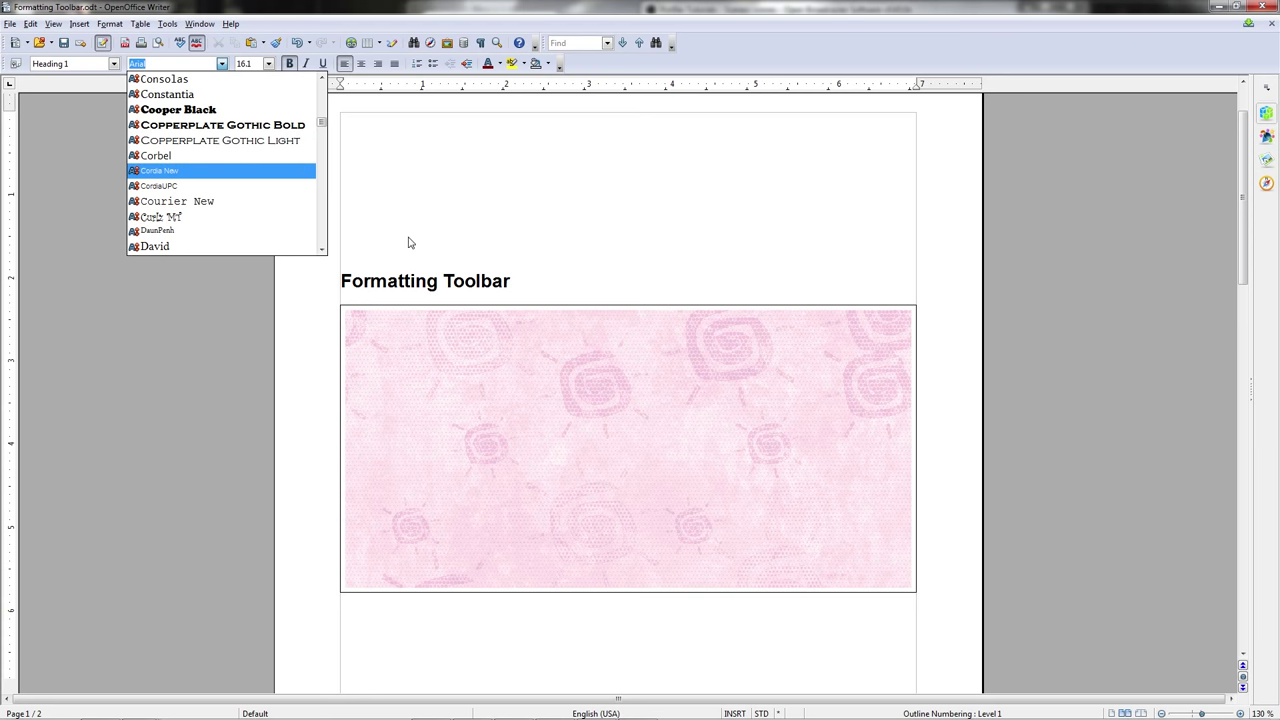
pyautogui.press('Escape')
pyautogui.press('Escape')
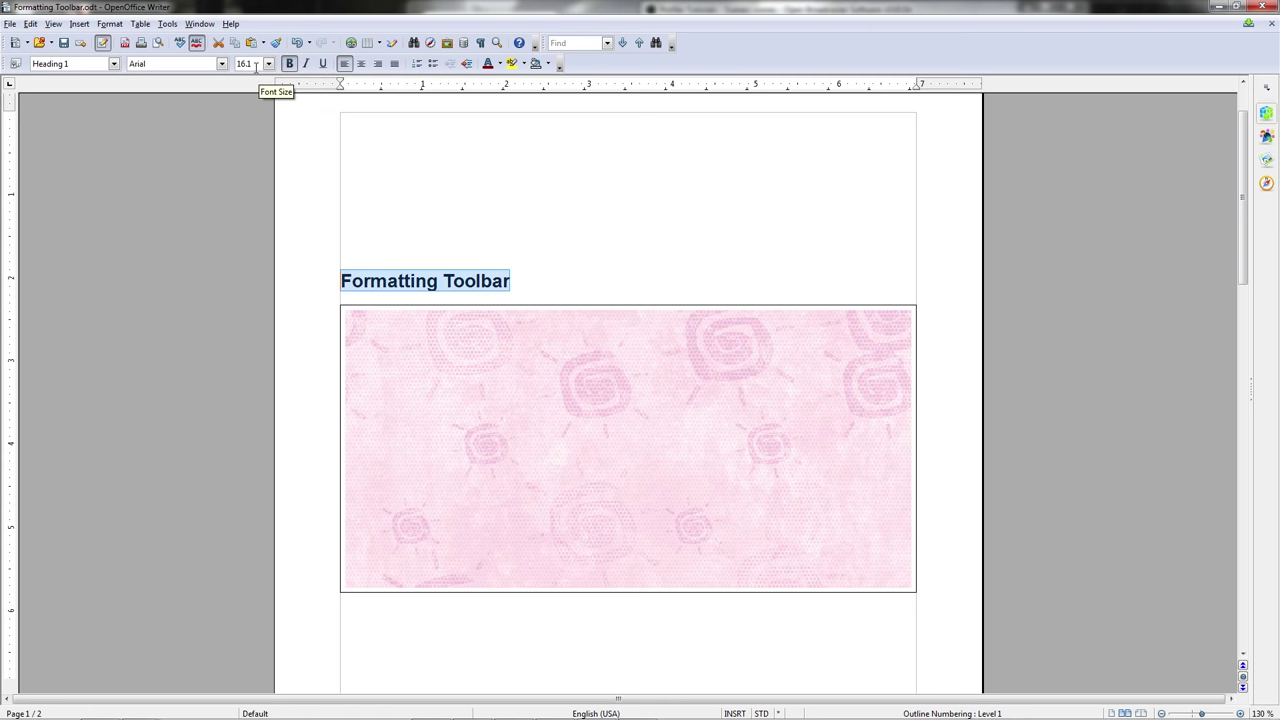
# Step: Change the heading's font size to 47.7 pt in the Font Size box
pyautogui.click(268, 64)
pyautogui.scroll(3, 251, 112)
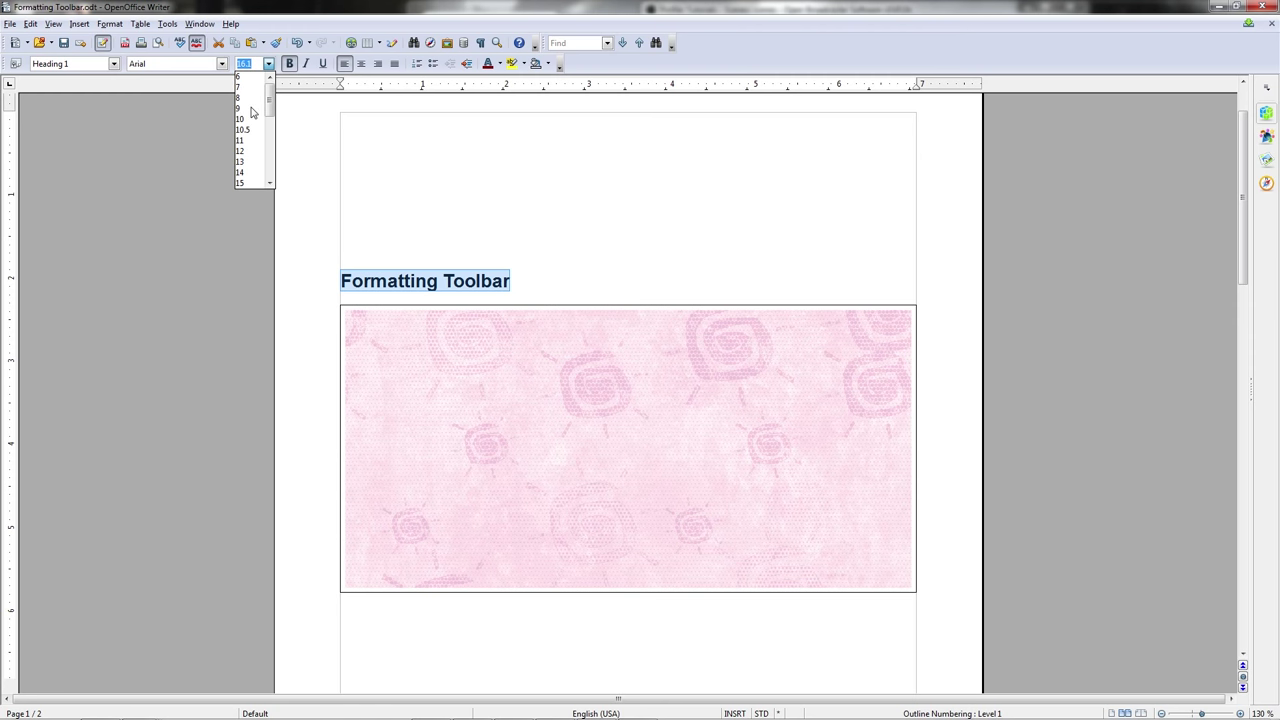
pyautogui.scroll(-4, 251, 114)
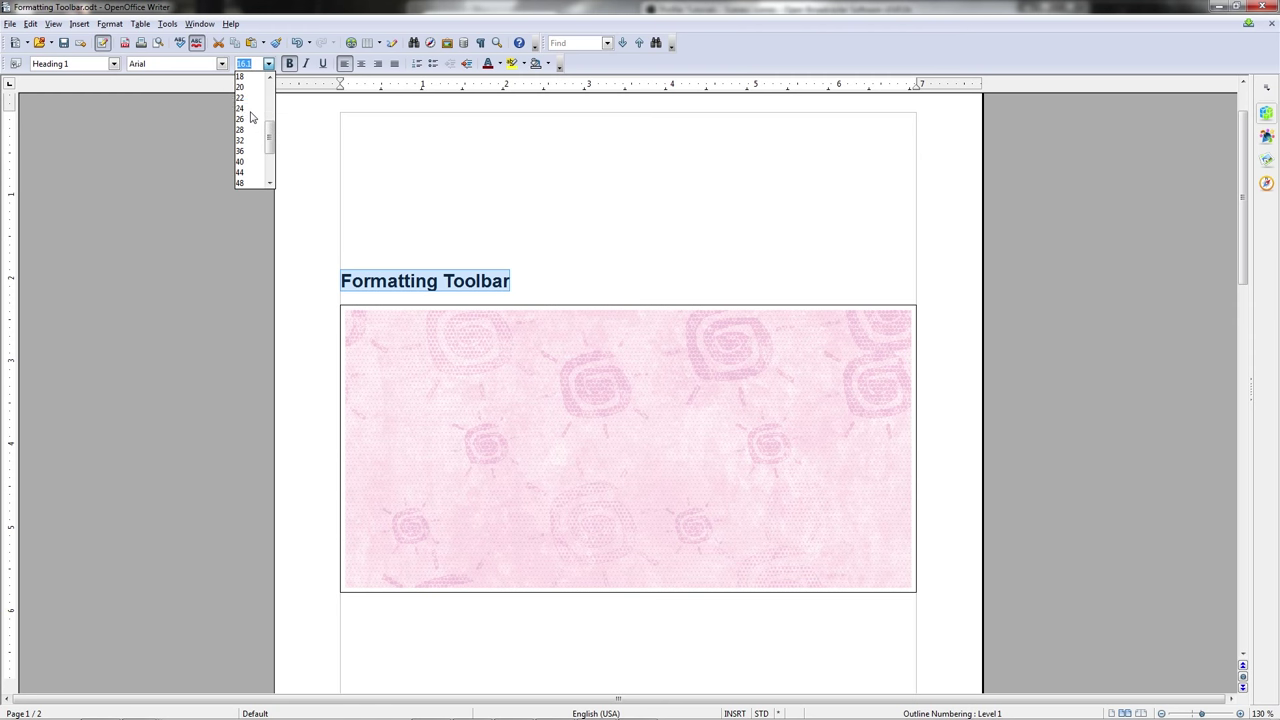
pyautogui.press('Escape')
pyautogui.press('Delete')
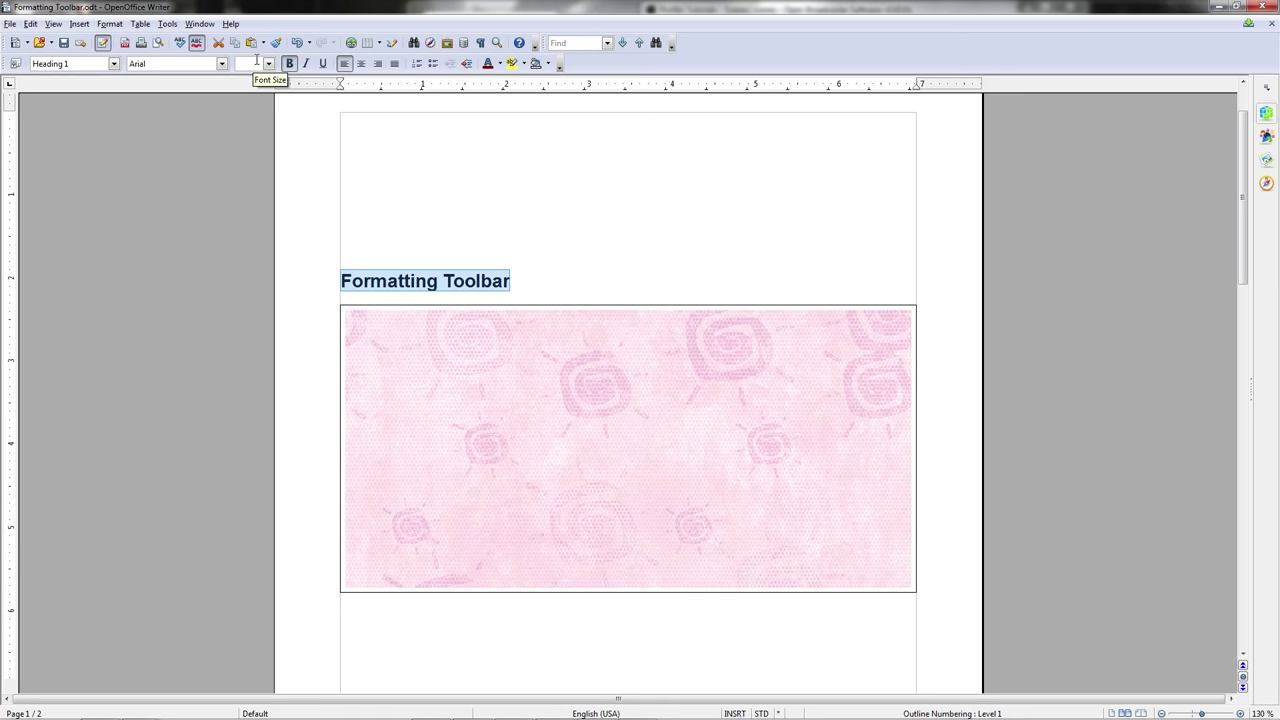
pyautogui.write('47.7')
pyautogui.press('Return')
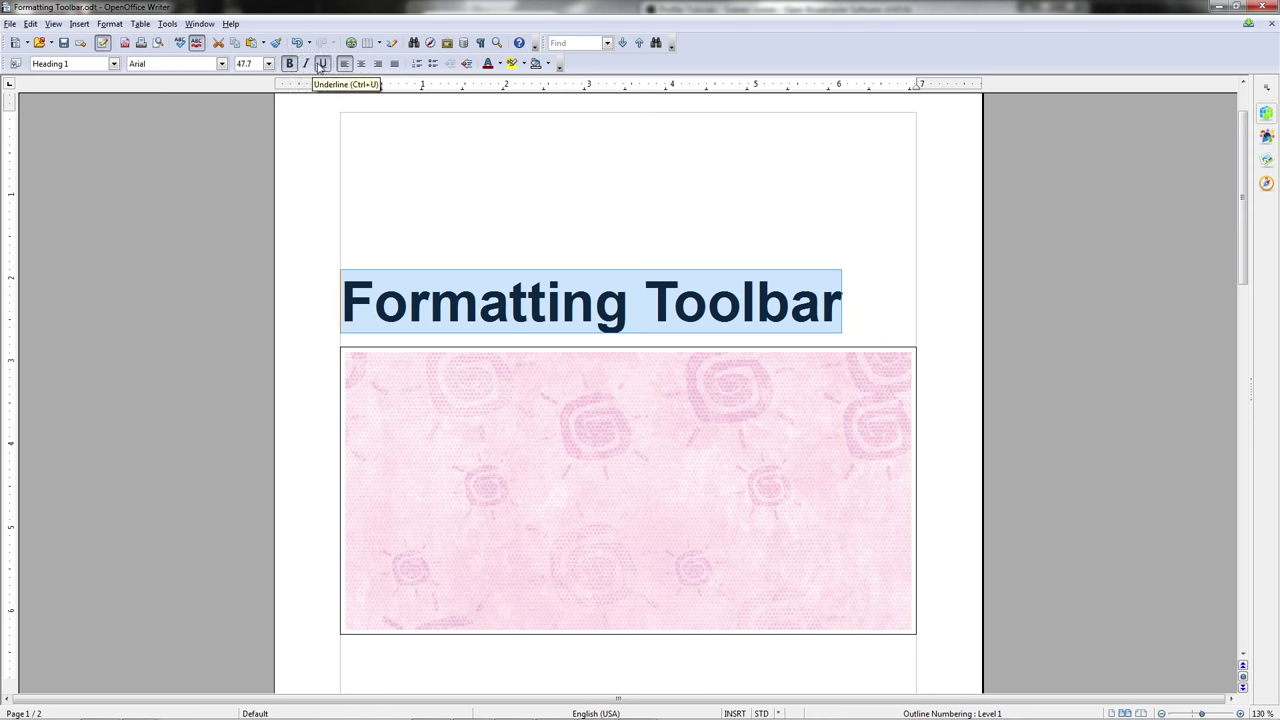
# Step: Toggle Bold, Italic and Underline on the heading, ending with all three switched off
pyautogui.click(291, 66)
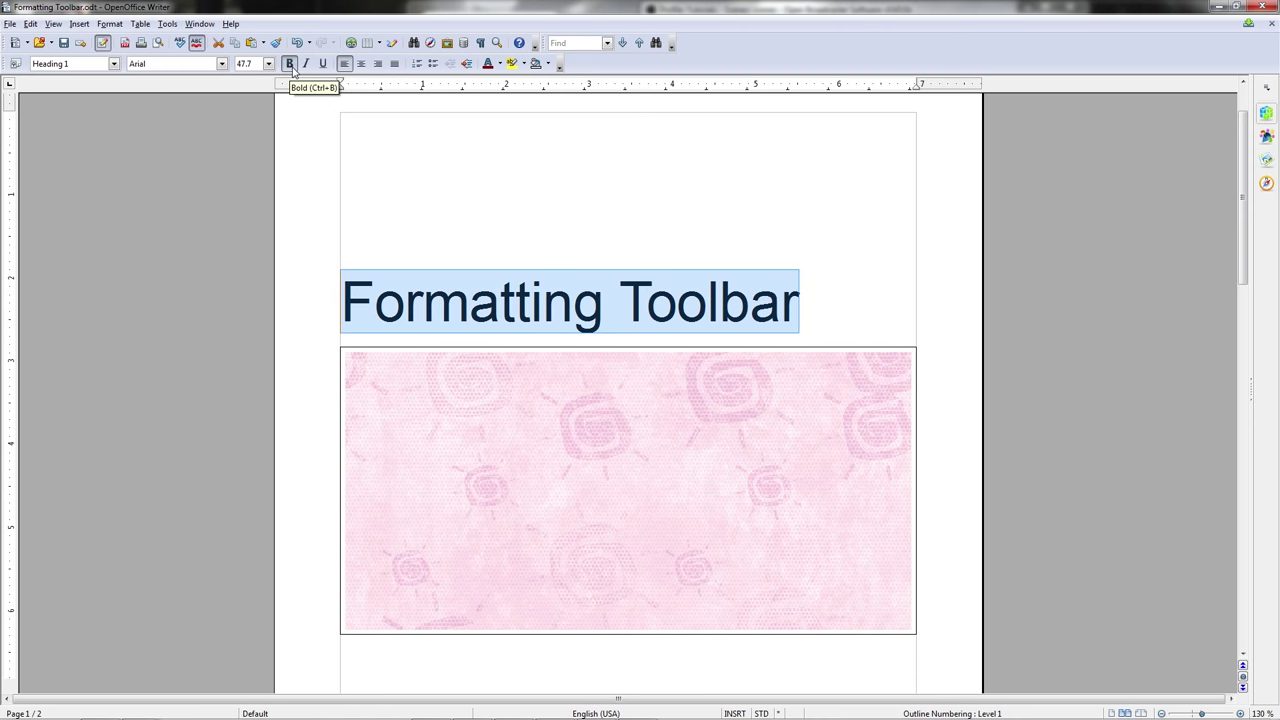
pyautogui.click(290, 64)
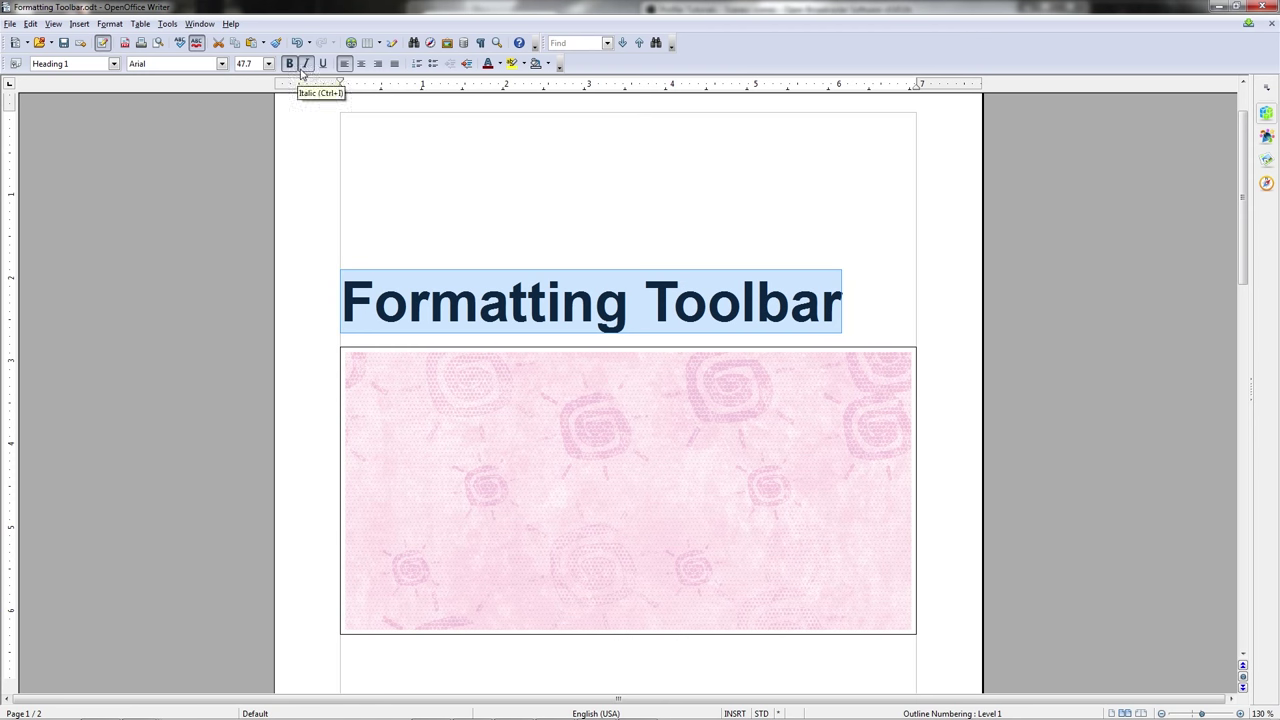
pyautogui.click(304, 66)
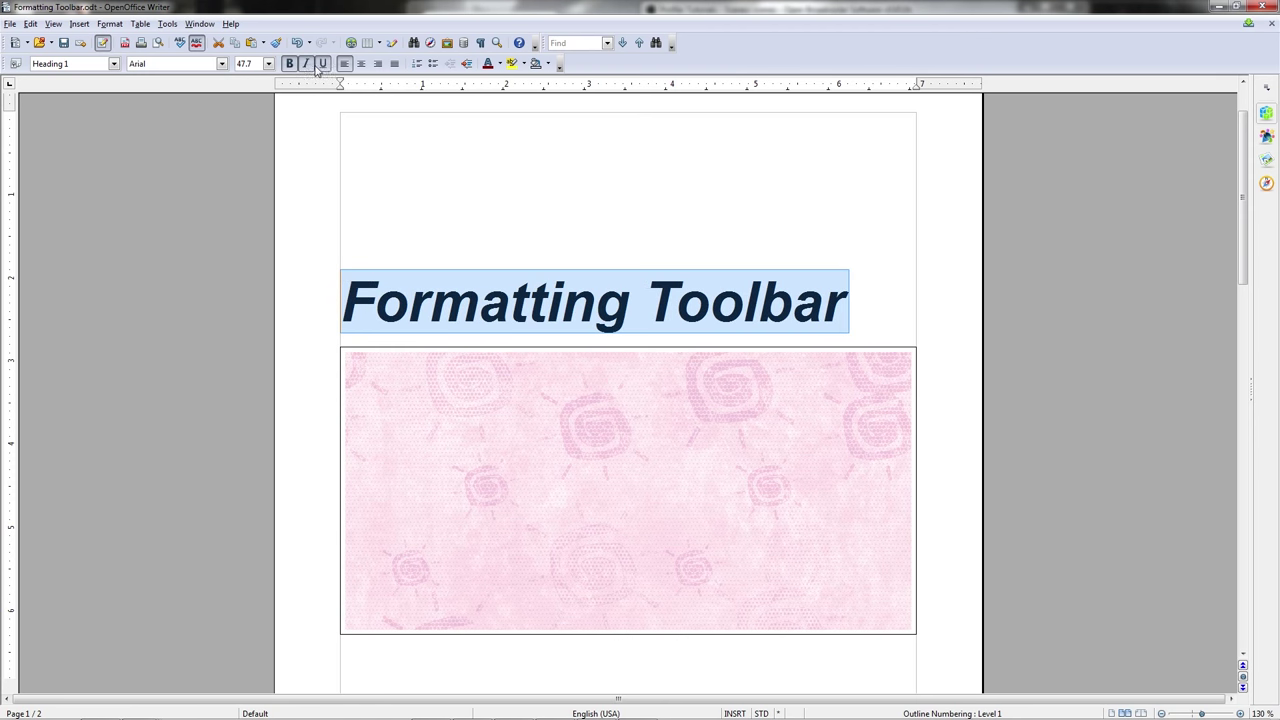
pyautogui.click(321, 64)
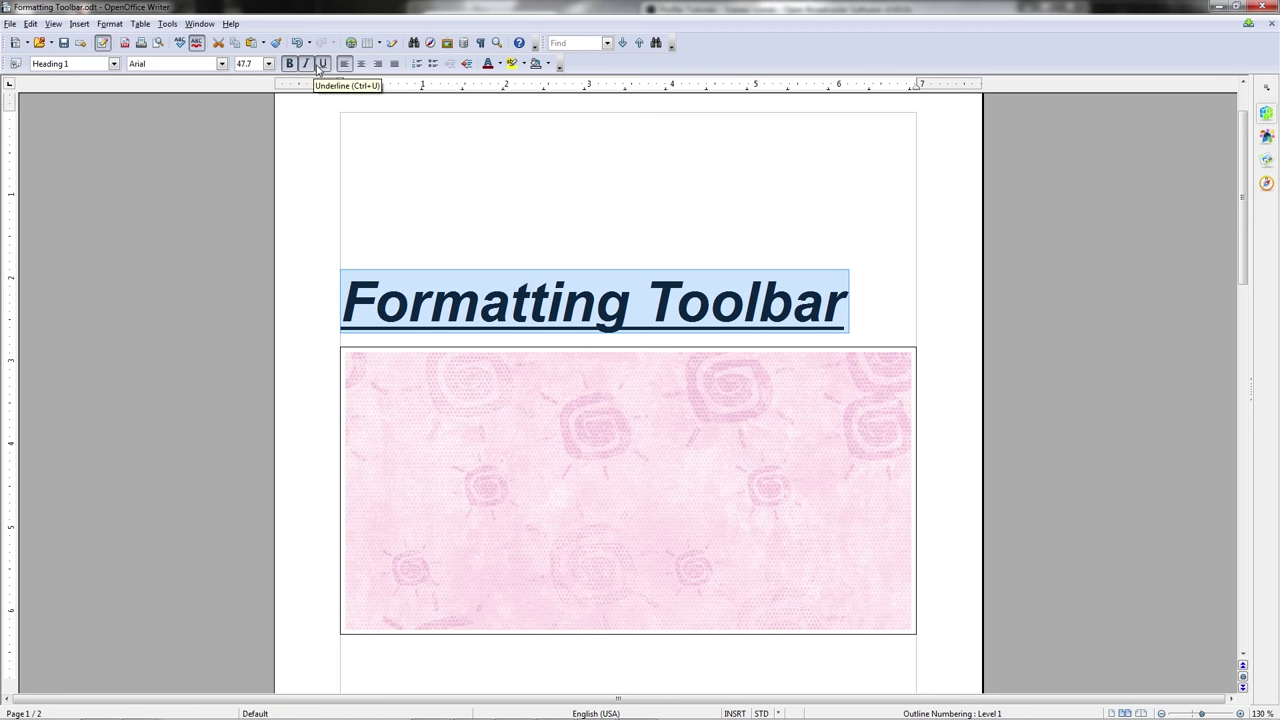
pyautogui.click(307, 64)
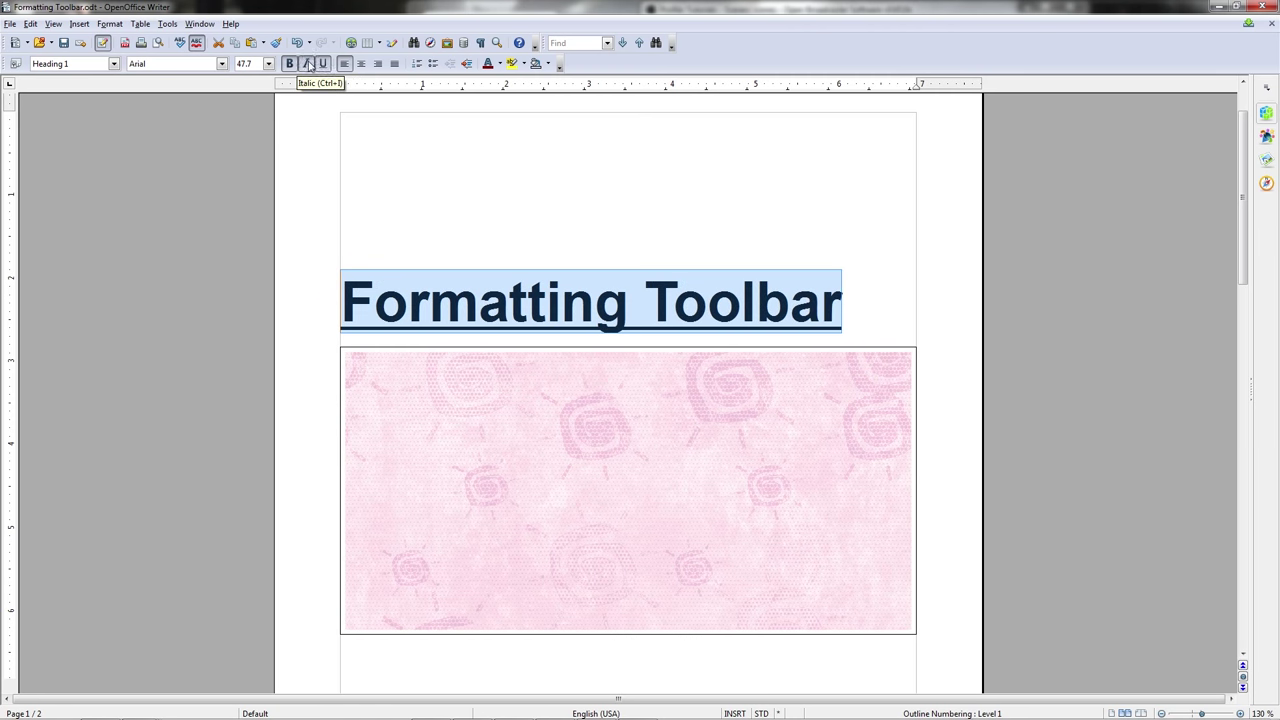
pyautogui.click(323, 64)
pyautogui.click(307, 64)
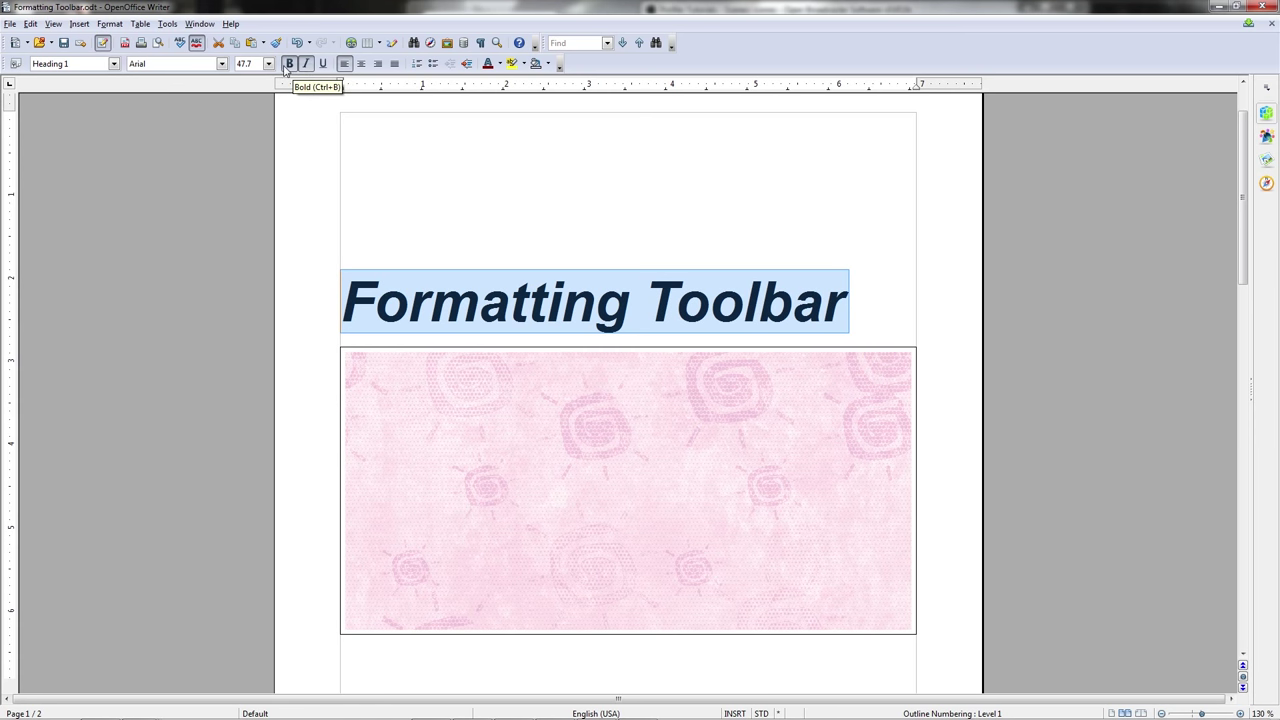
pyautogui.click(290, 64)
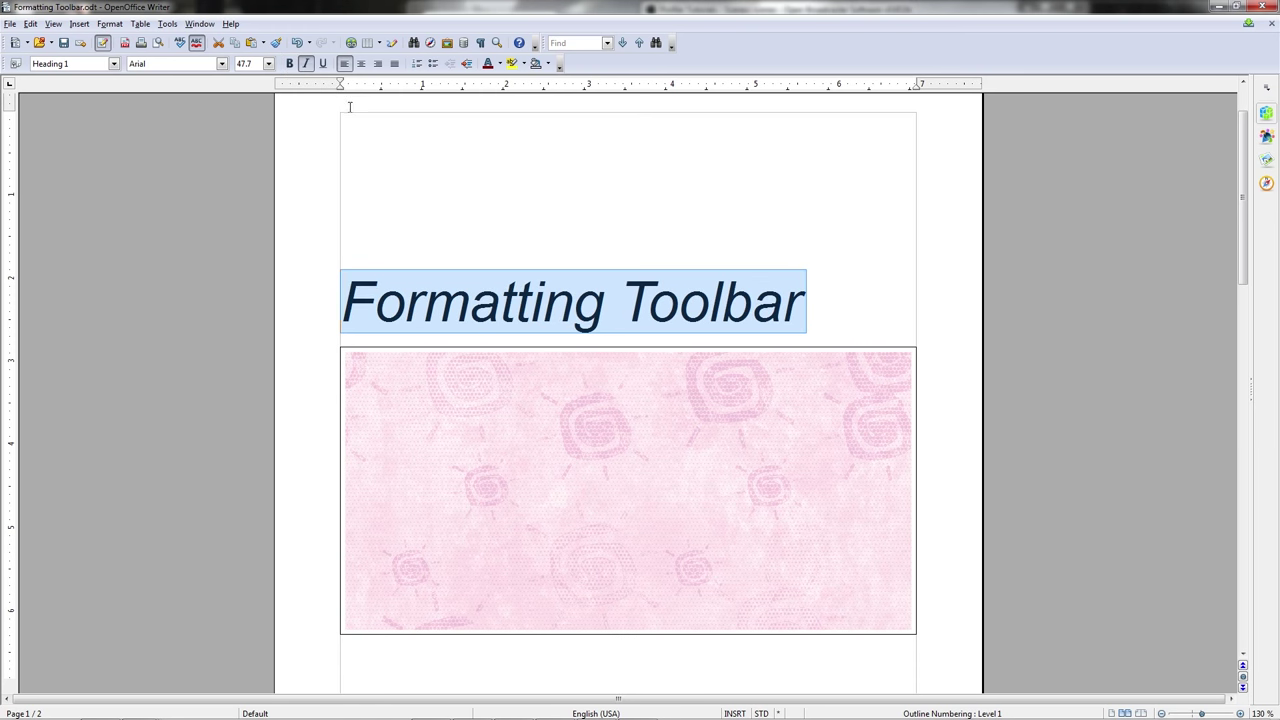
pyautogui.click(305, 66)
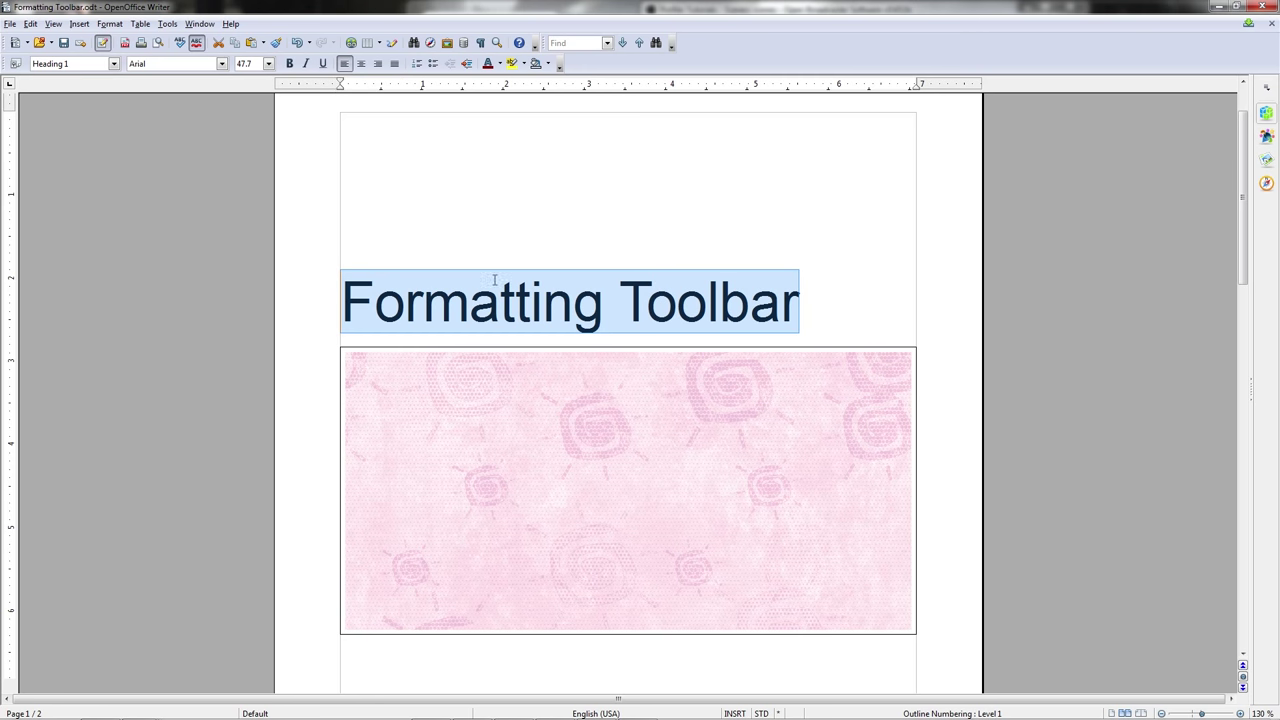
pyautogui.scroll(-2, 656, 238)
pyautogui.press('End')
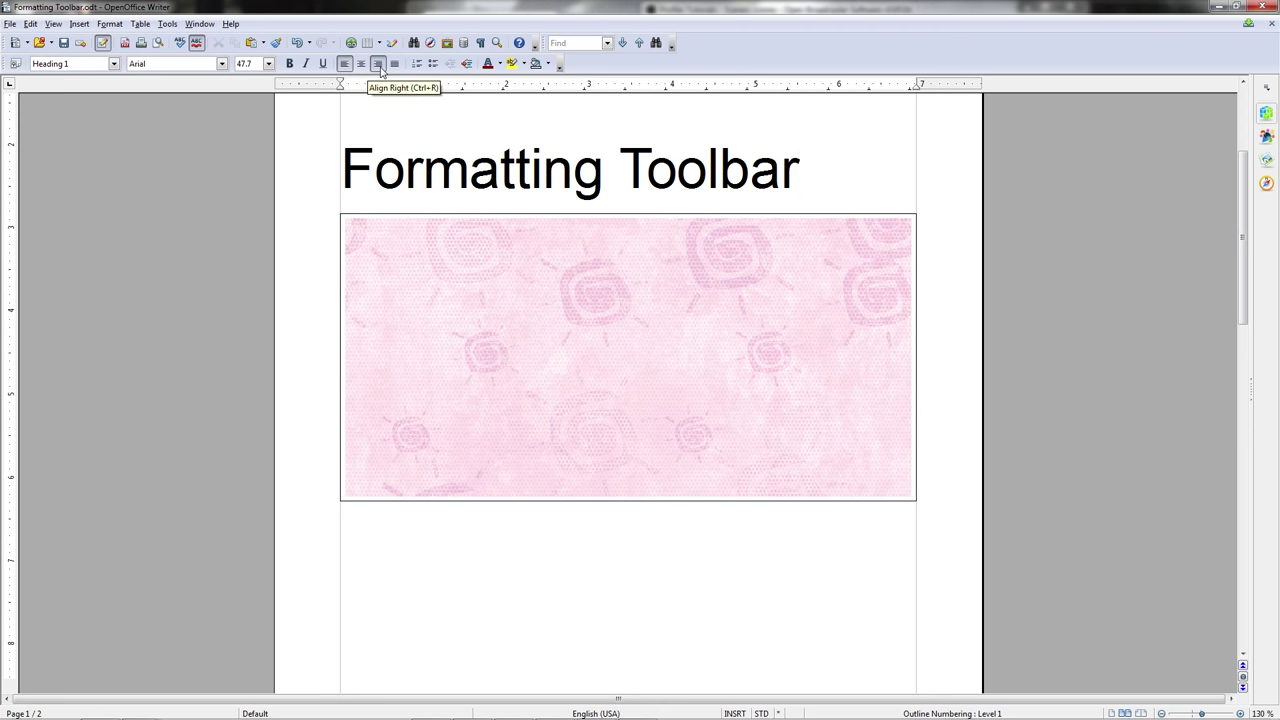
# Step: Centre the first 'Replacement Text' paragraph, then reselect it
pyautogui.scroll(-2, 401, 70)
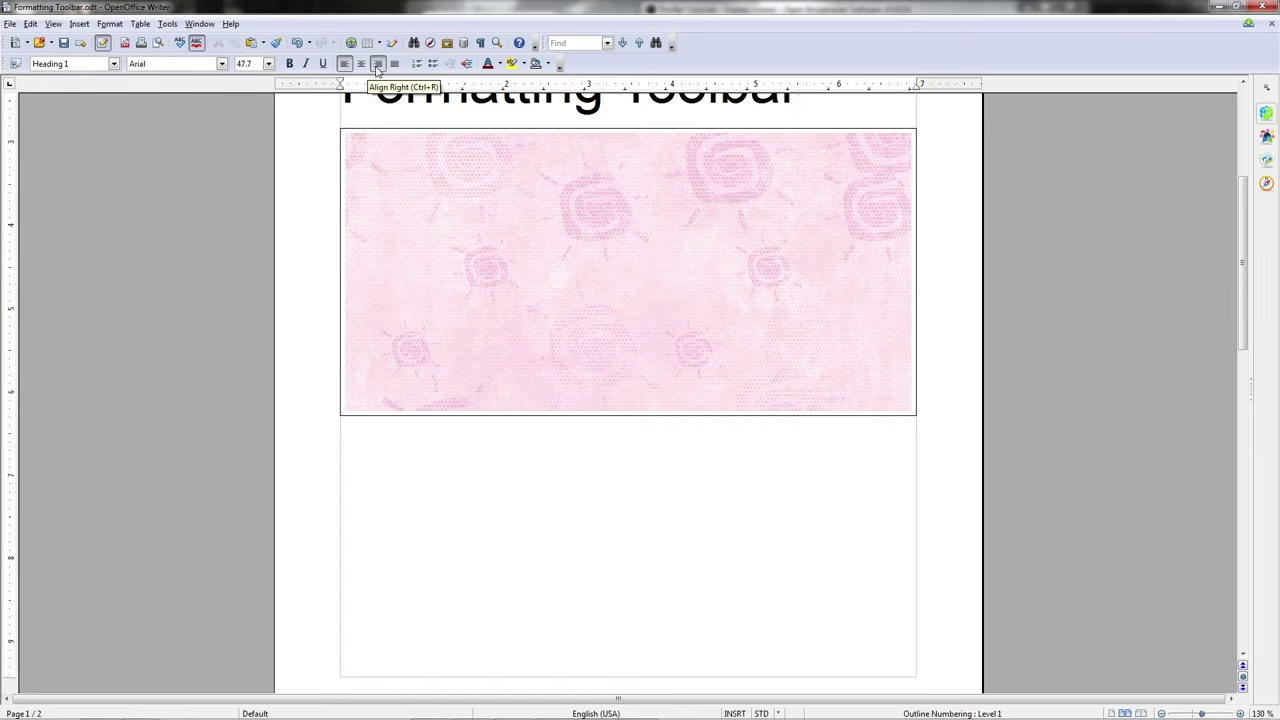
pyautogui.scroll(-10, 540, 360)
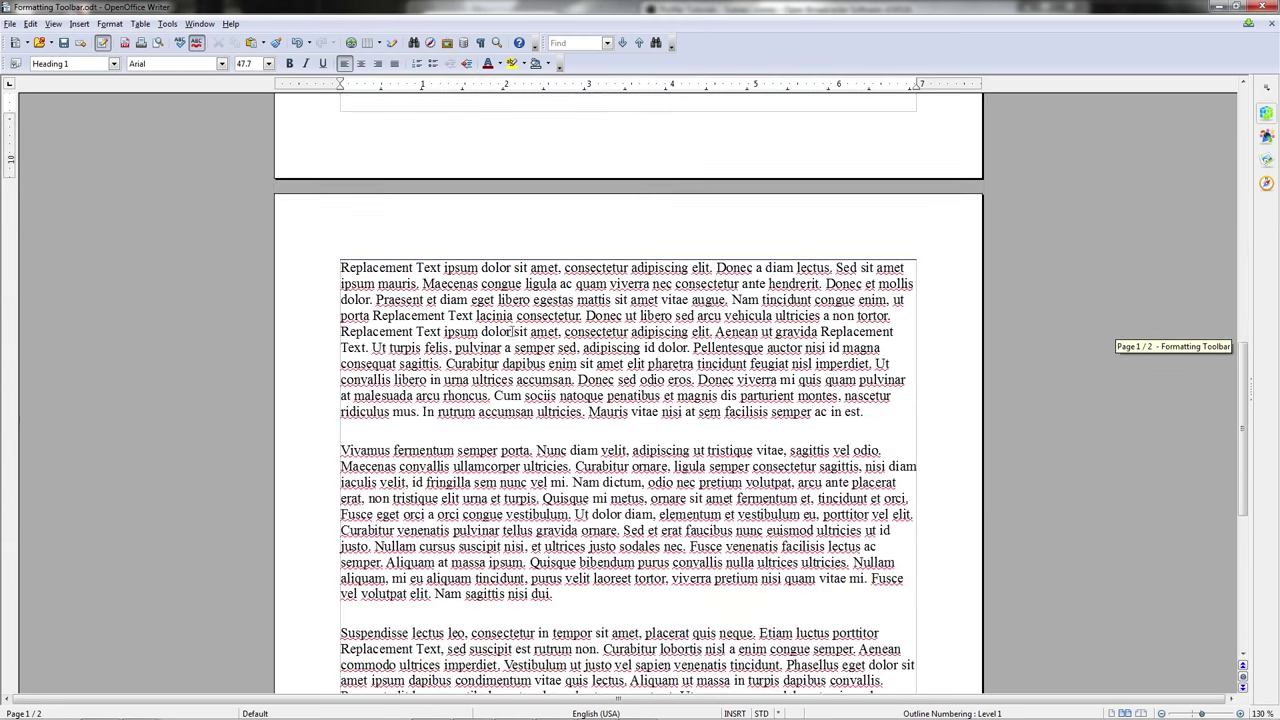
pyautogui.scroll(2, 700, 380)
pyautogui.moveTo(862, 326); pyautogui.dragTo(341, 183)
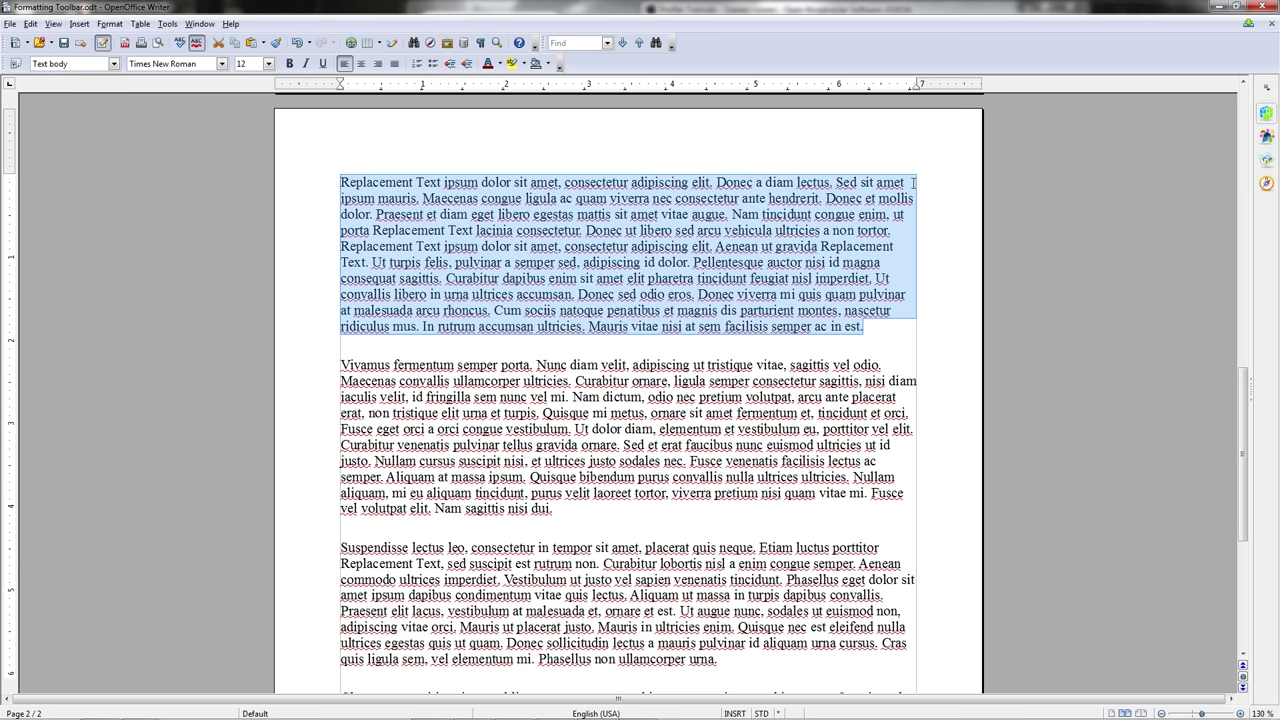
pyautogui.click(361, 63)
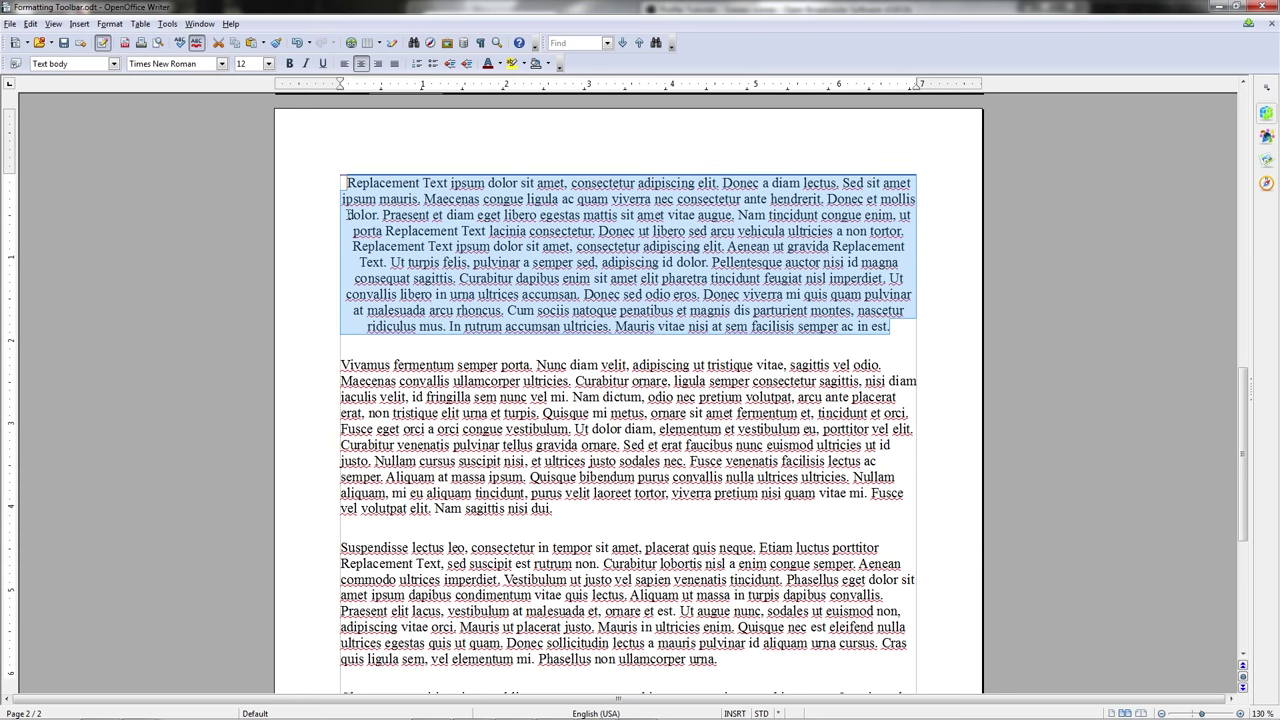
pyautogui.click(928, 185)
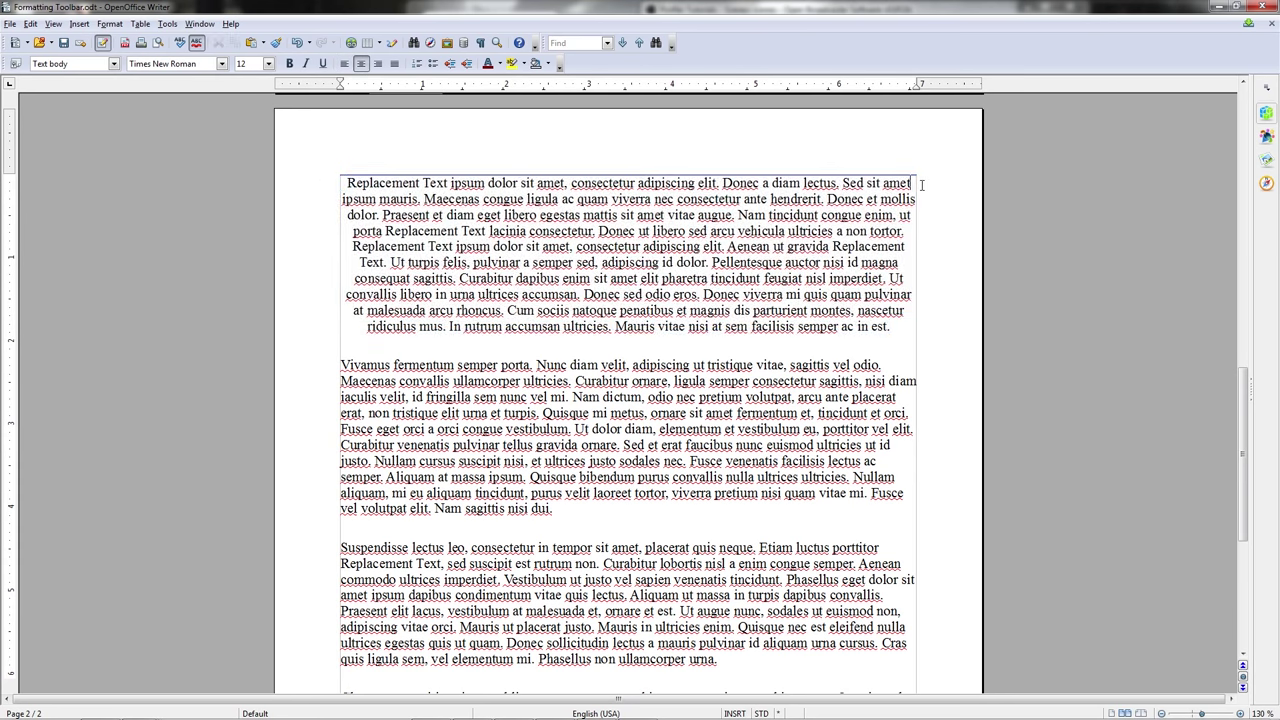
pyautogui.click(345, 183)
pyautogui.keyDown('shift'); pyautogui.click(890, 326); pyautogui.keyUp('shift')
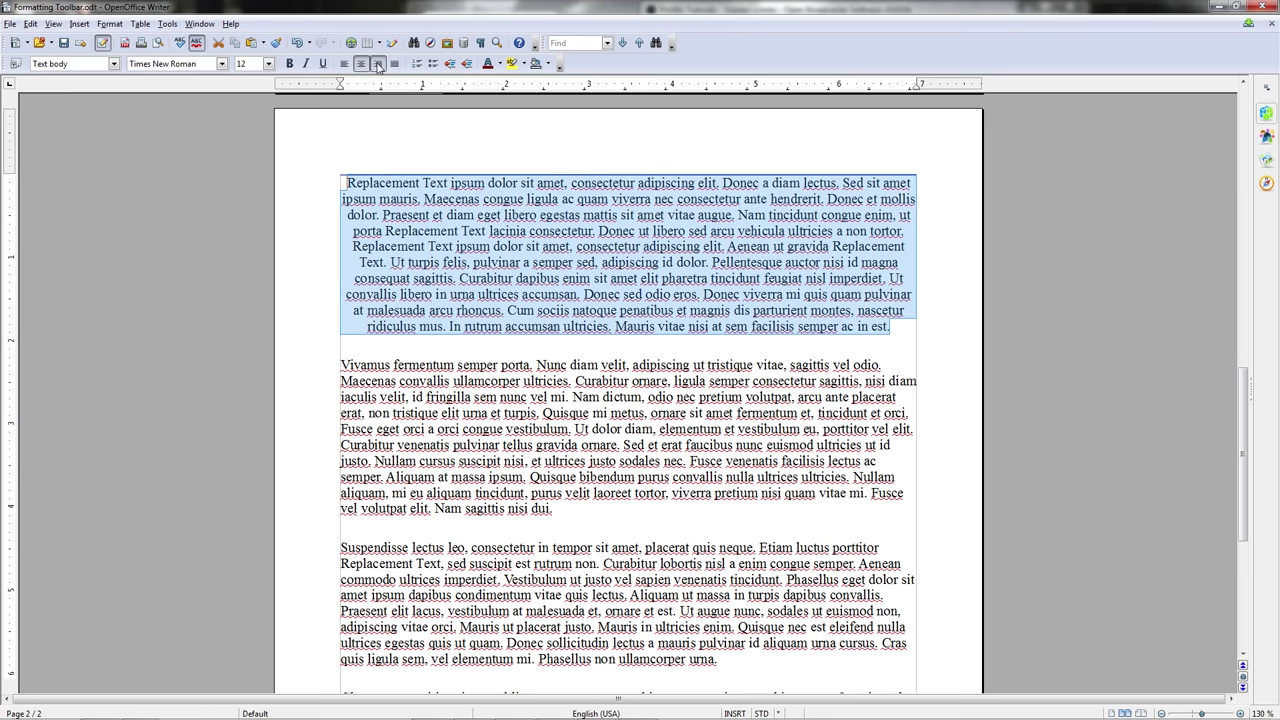
# Step: Try right, justified and left alignment on the paragraph, finishing with Justified
pyautogui.click(378, 64)
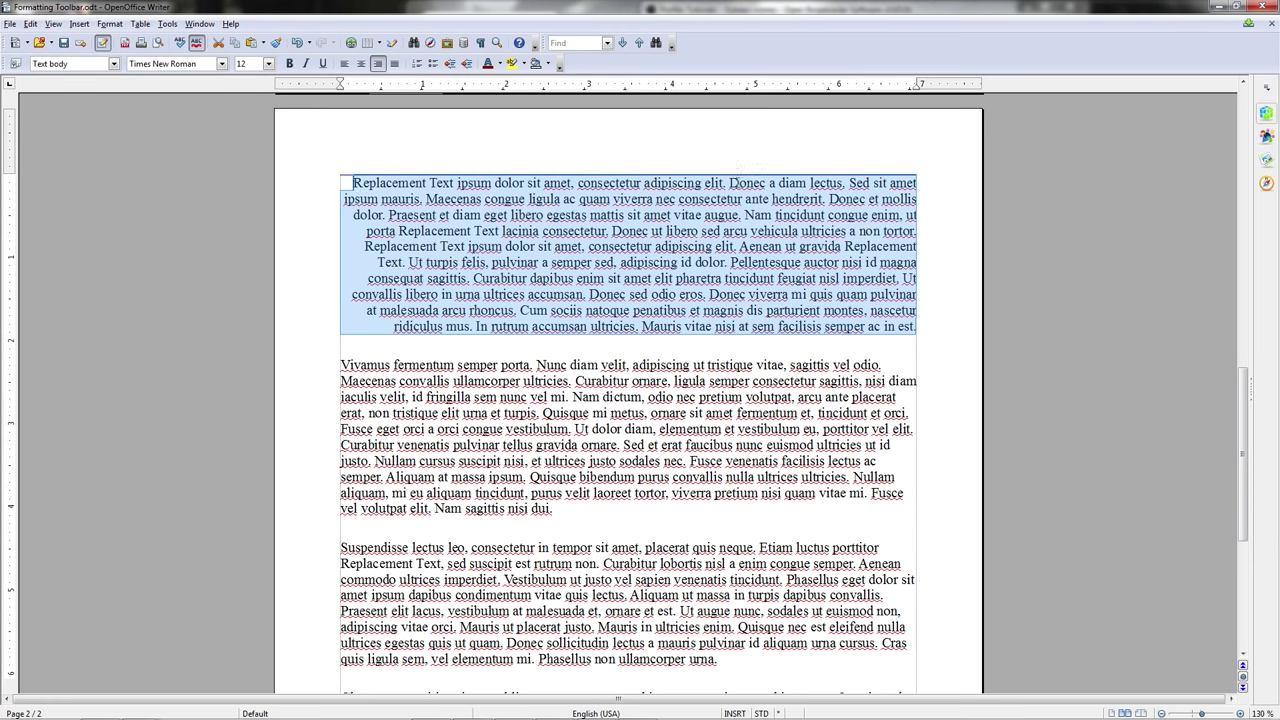
pyautogui.click(926, 182)
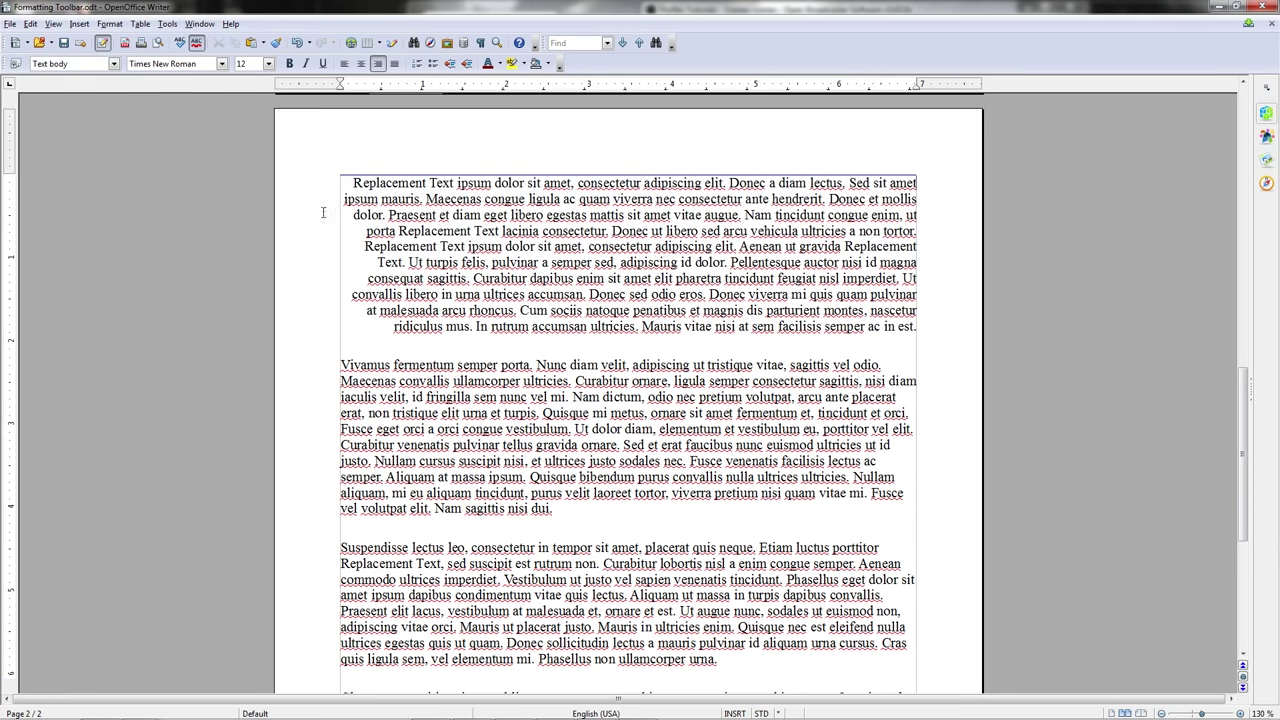
pyautogui.moveTo(343, 181); pyautogui.dragTo(922, 330)
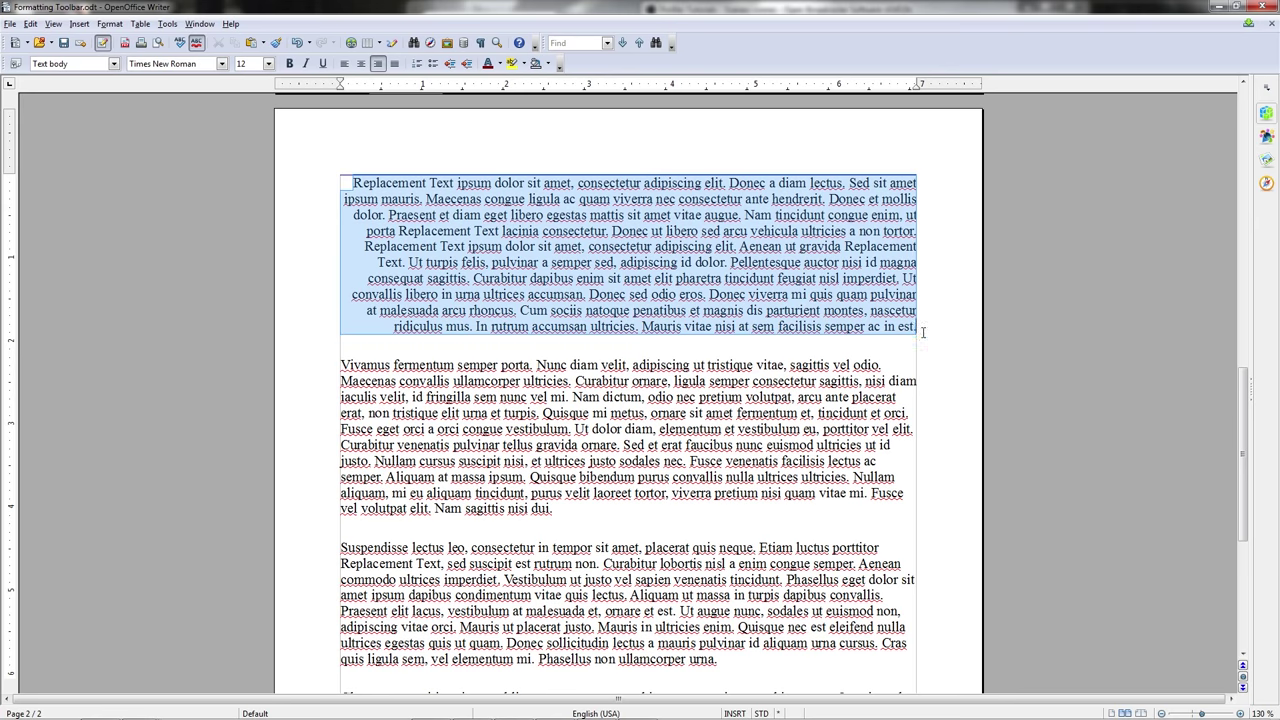
pyautogui.click(394, 63)
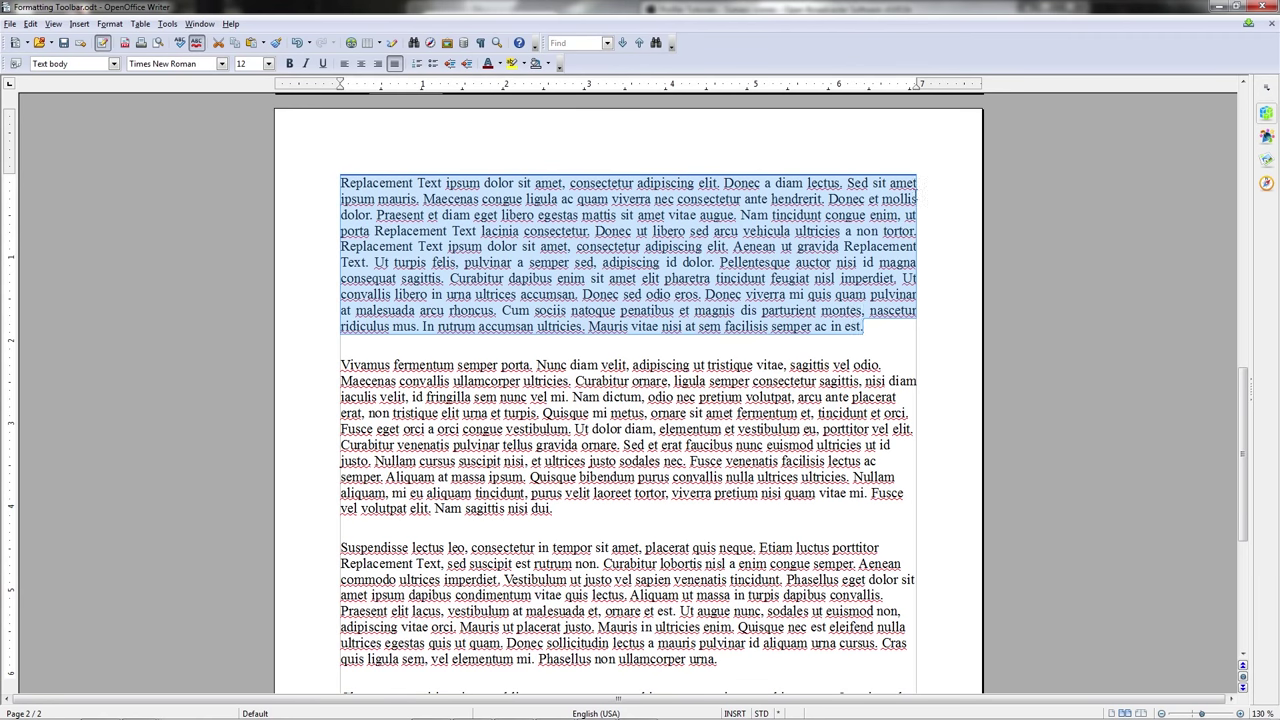
pyautogui.click(344, 64)
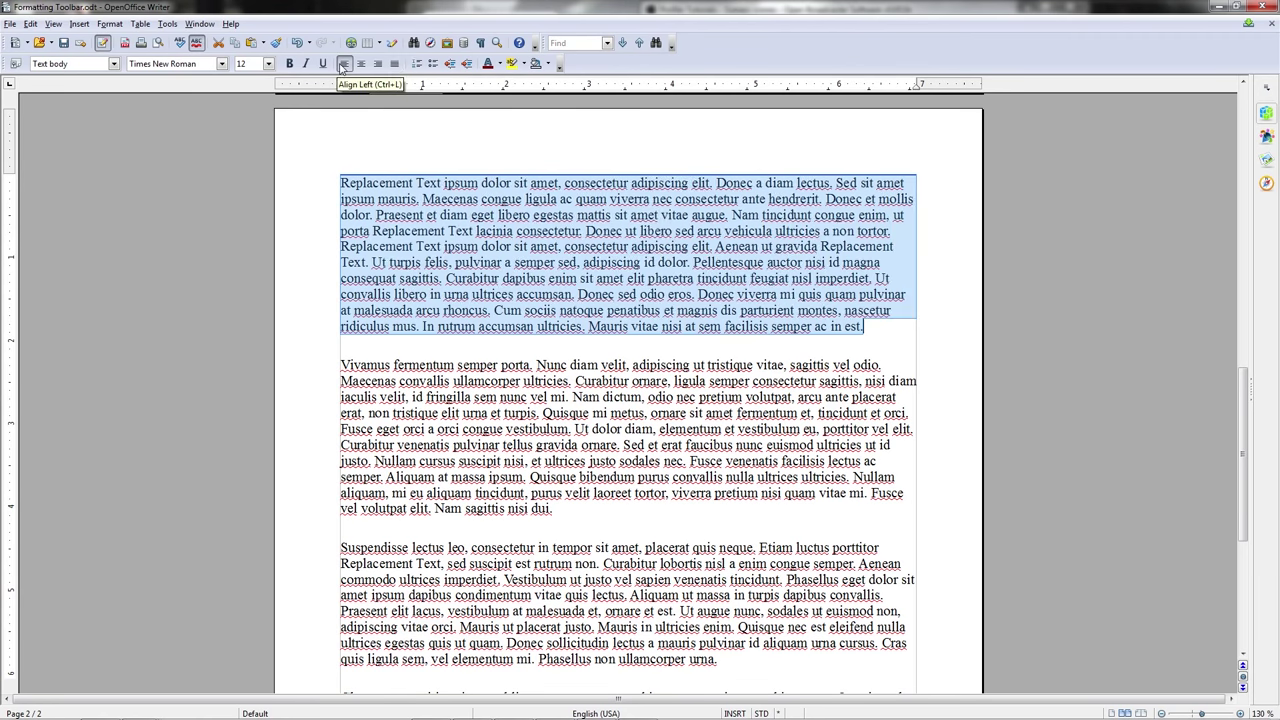
pyautogui.click(396, 66)
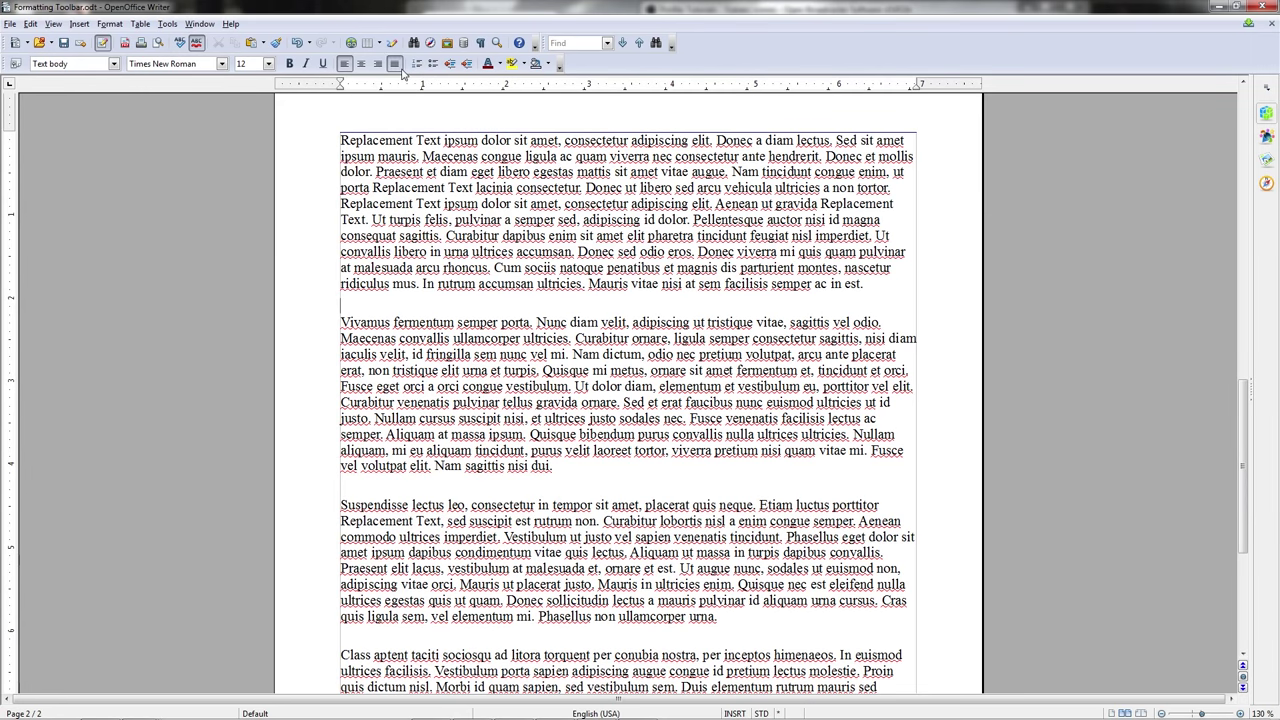
# Step: Turn the three selected paragraphs into a numbered list, briefly trying bullets first
pyautogui.scroll(-2, 334, 262)
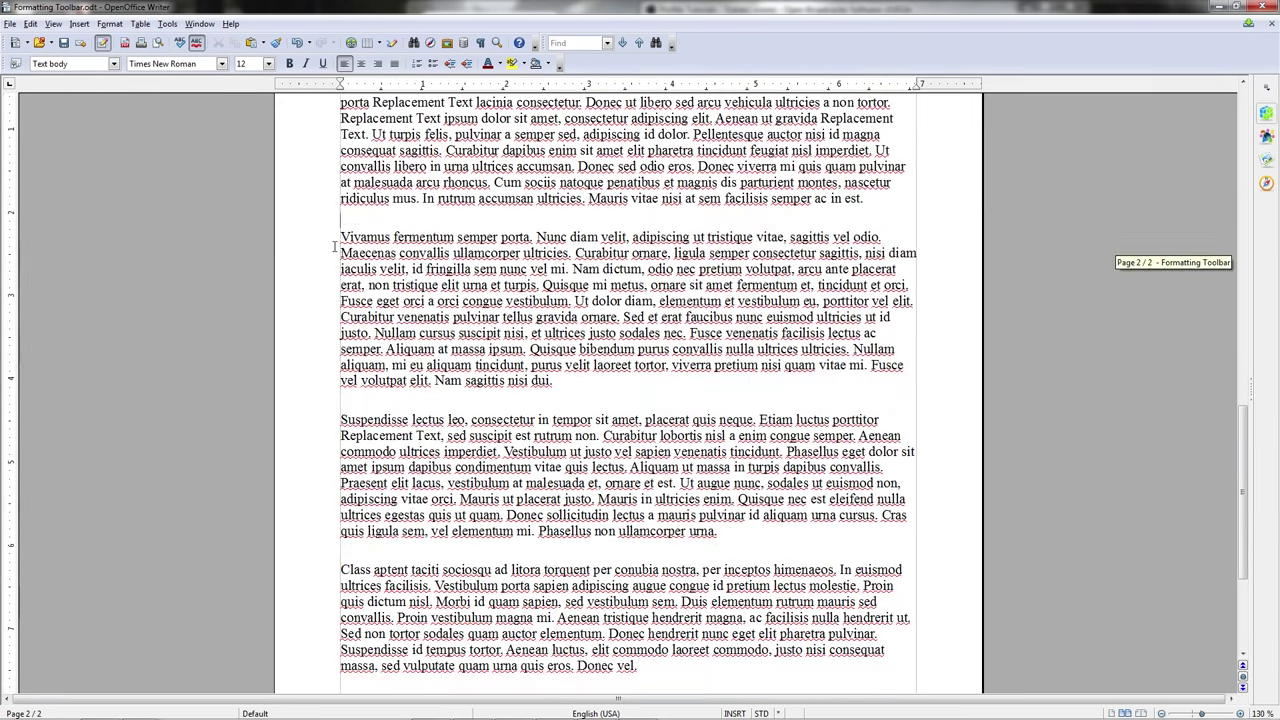
pyautogui.moveTo(340, 222); pyautogui.dragTo(756, 455)
pyautogui.moveTo(1243, 515); pyautogui.dragTo(1243, 462)
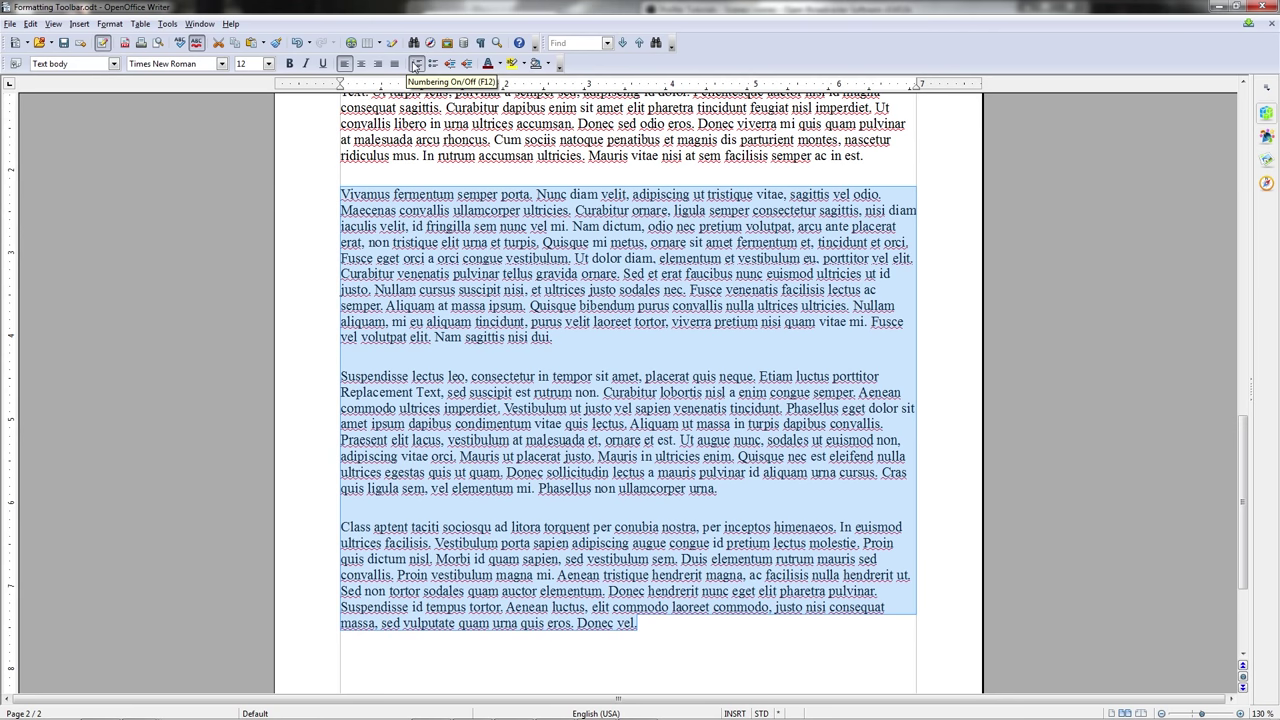
pyautogui.click(415, 65)
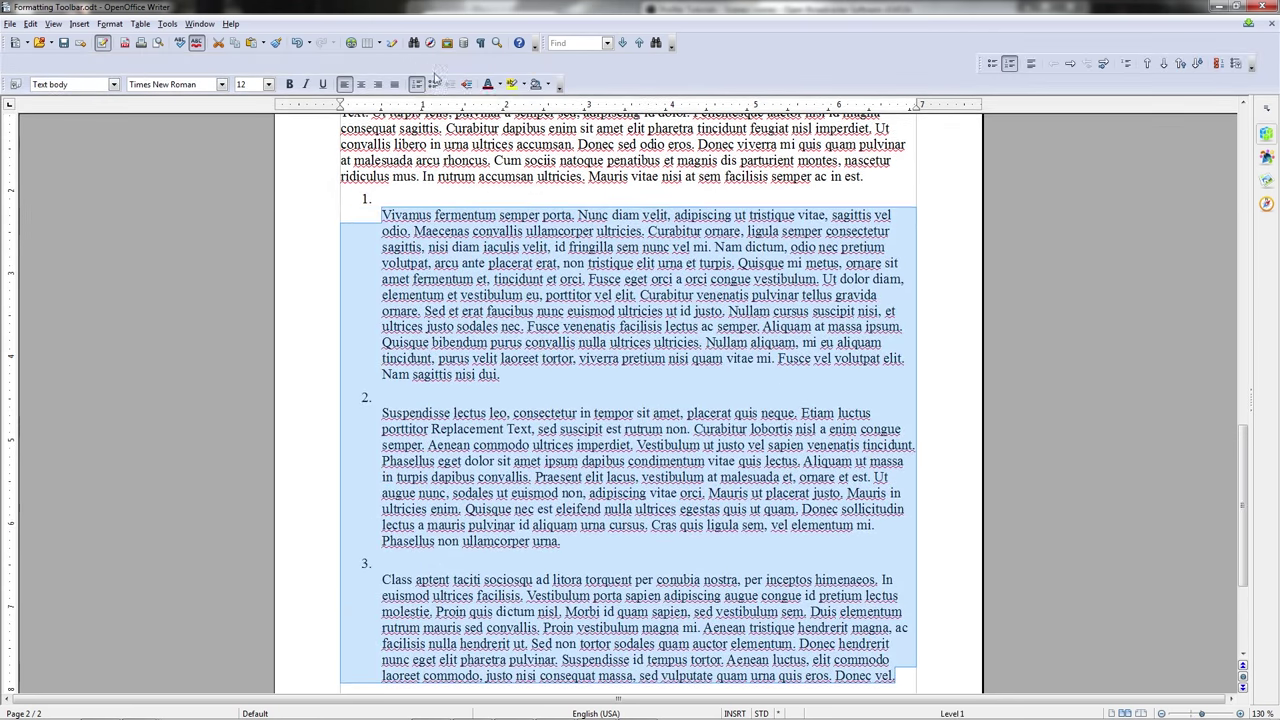
pyautogui.click(434, 85)
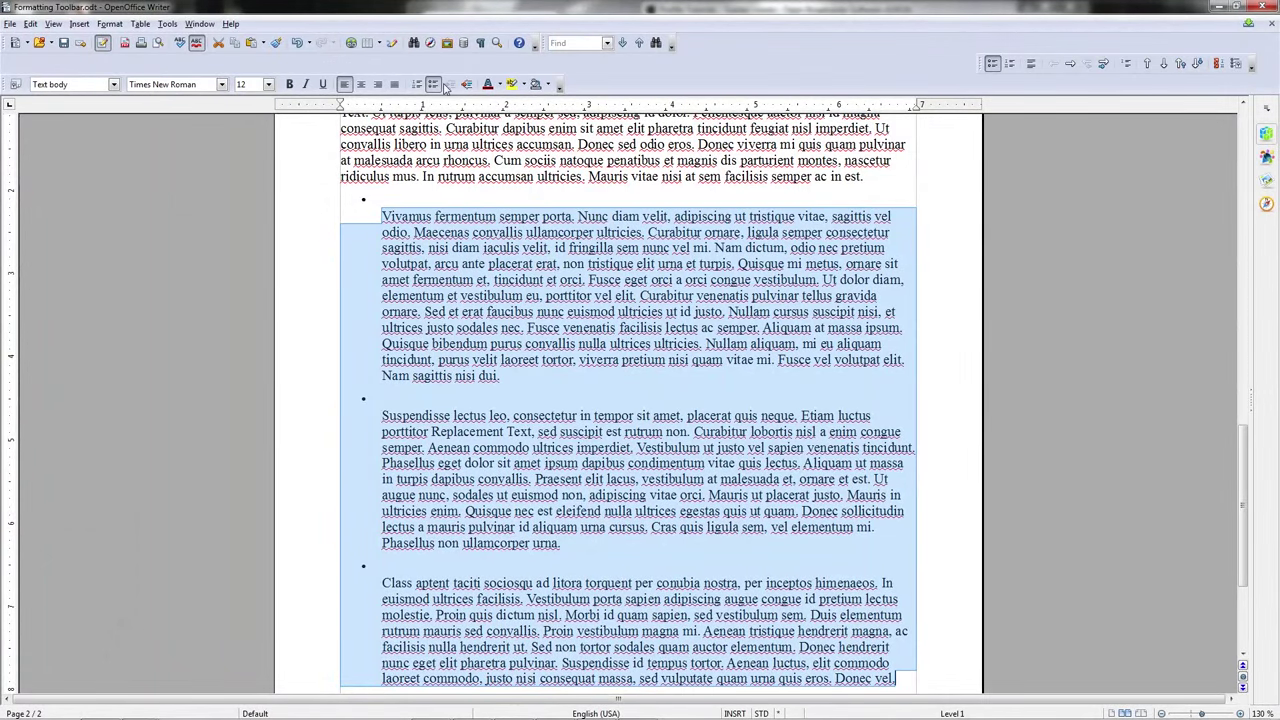
pyautogui.click(417, 84)
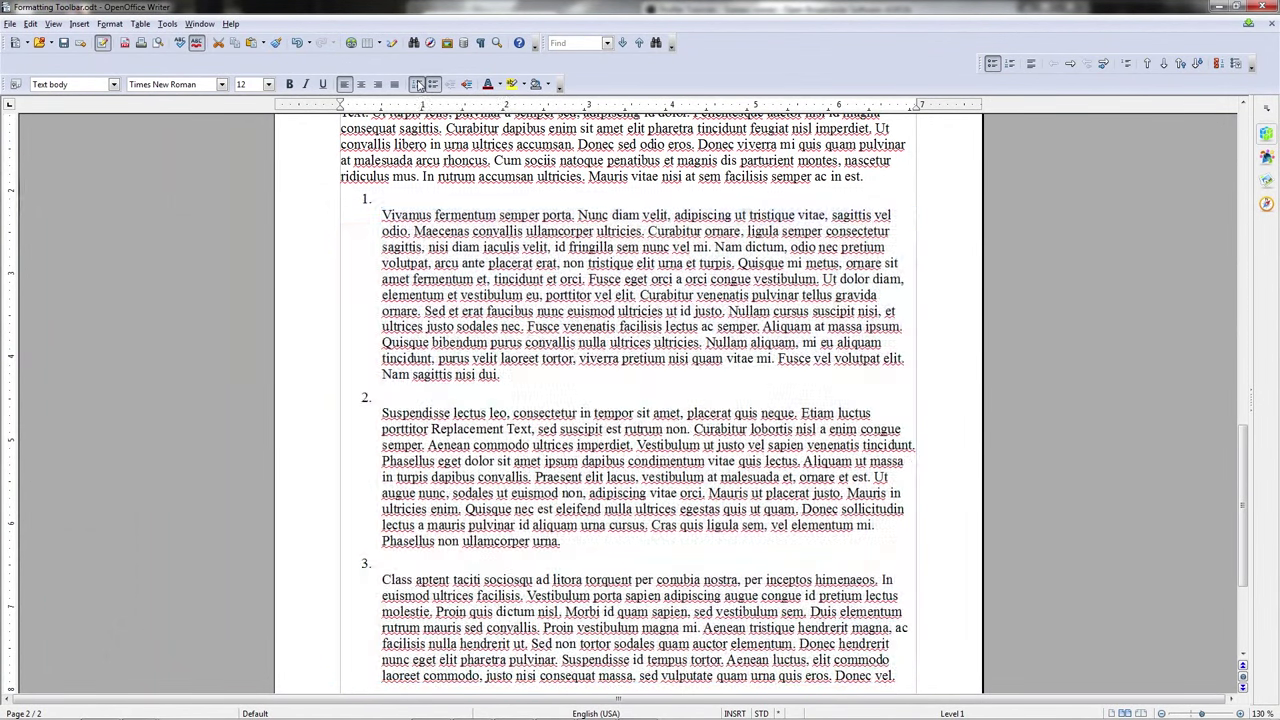
# Step: Join each item's text onto its number line so text sits beside 1., 2. and 3
pyautogui.scroll(-1, 421, 189)
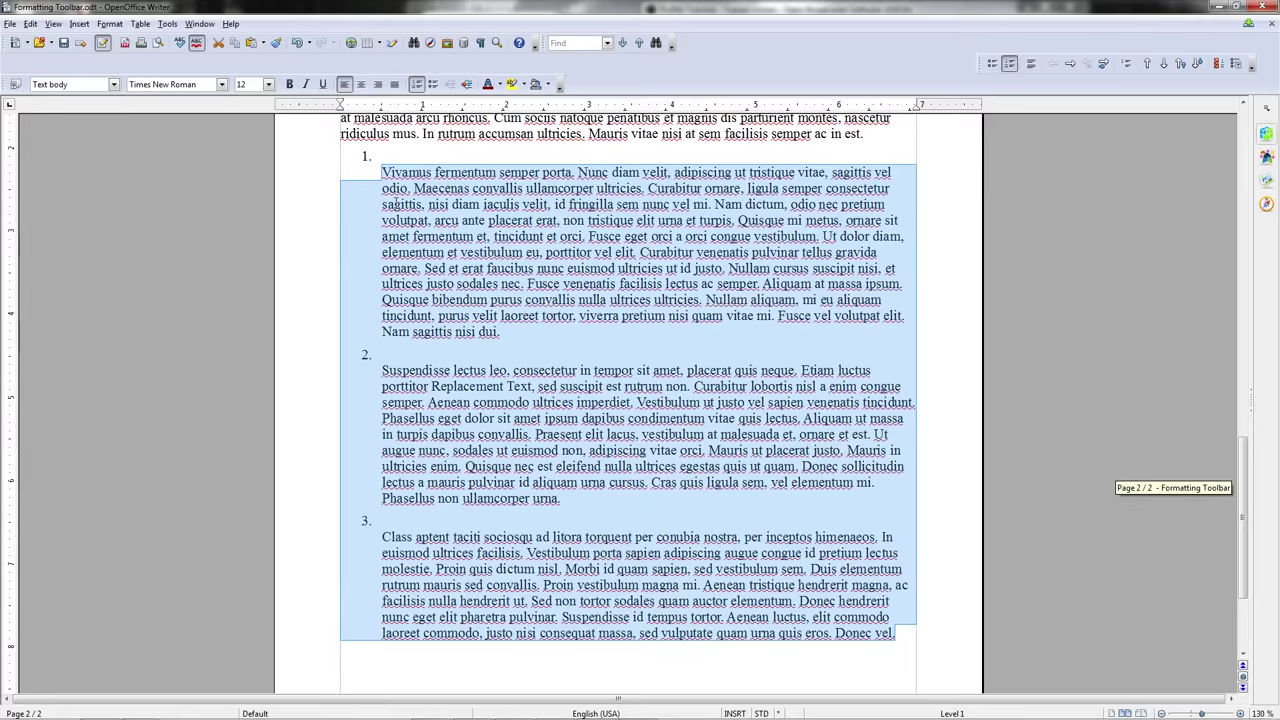
pyautogui.click(379, 157)
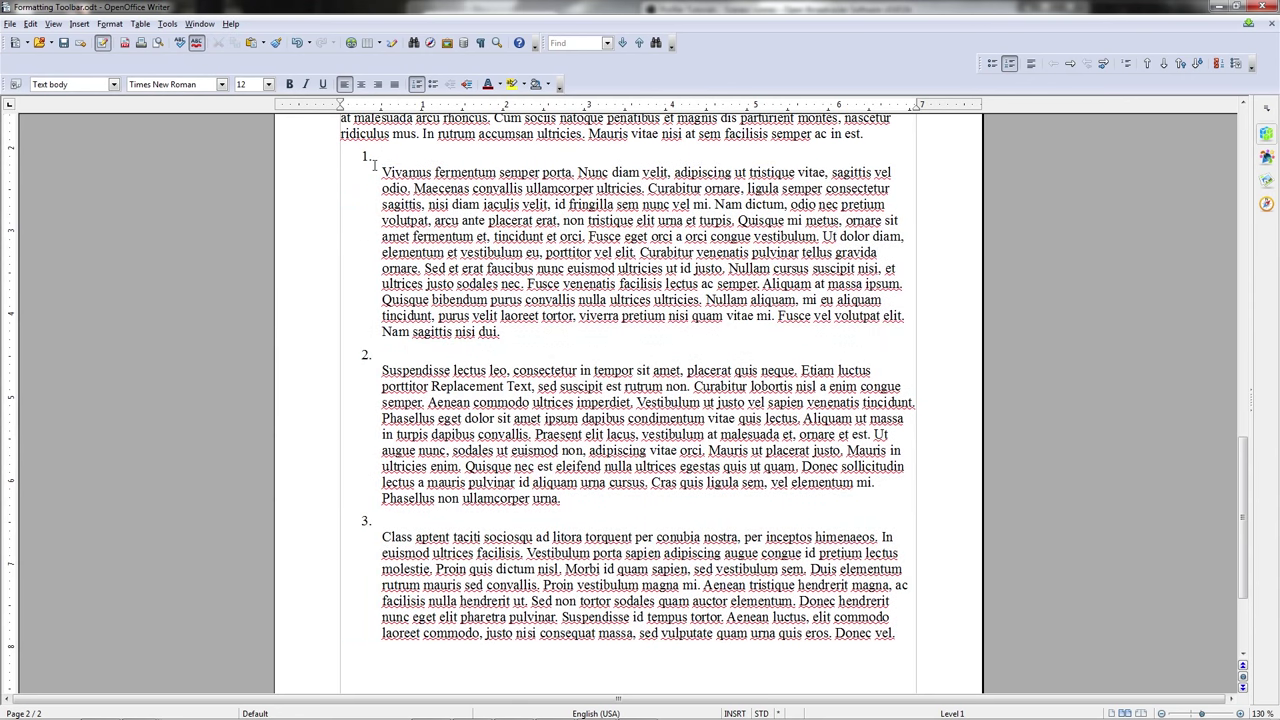
pyautogui.press('Delete')
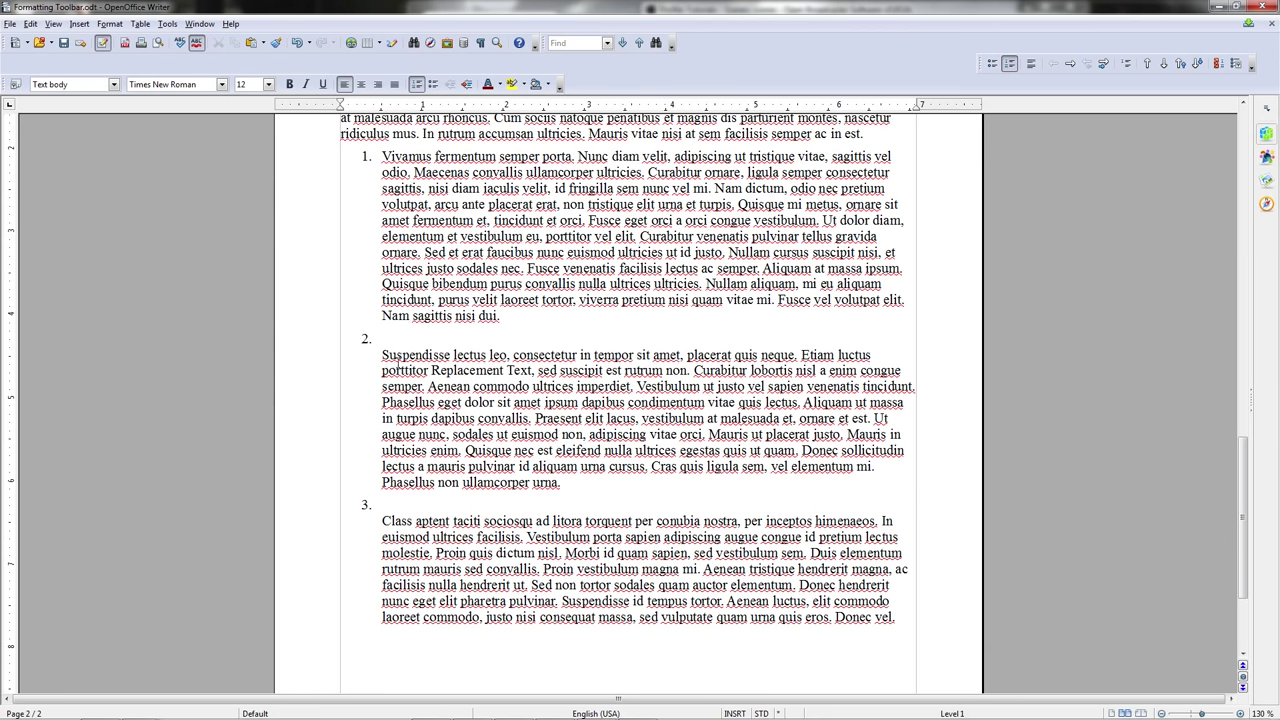
pyautogui.click(382, 355)
pyautogui.press('BackSpace')
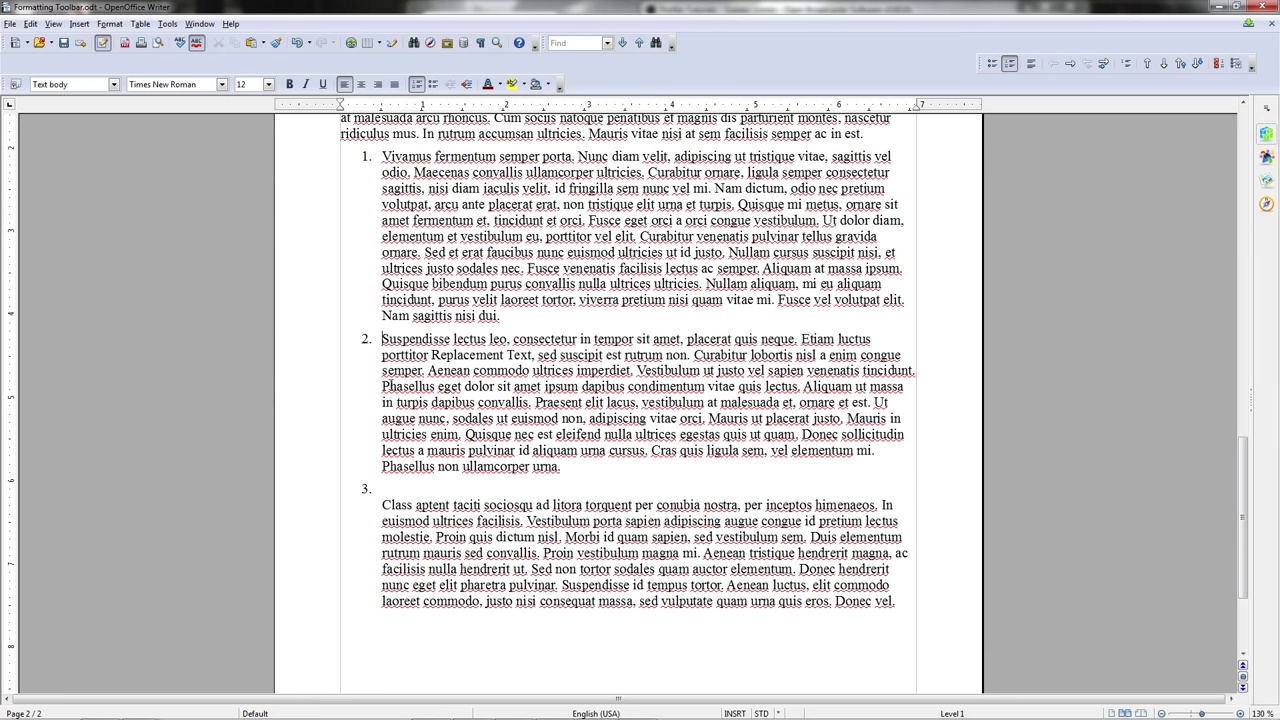
pyautogui.click(381, 505)
pyautogui.press('BackSpace')
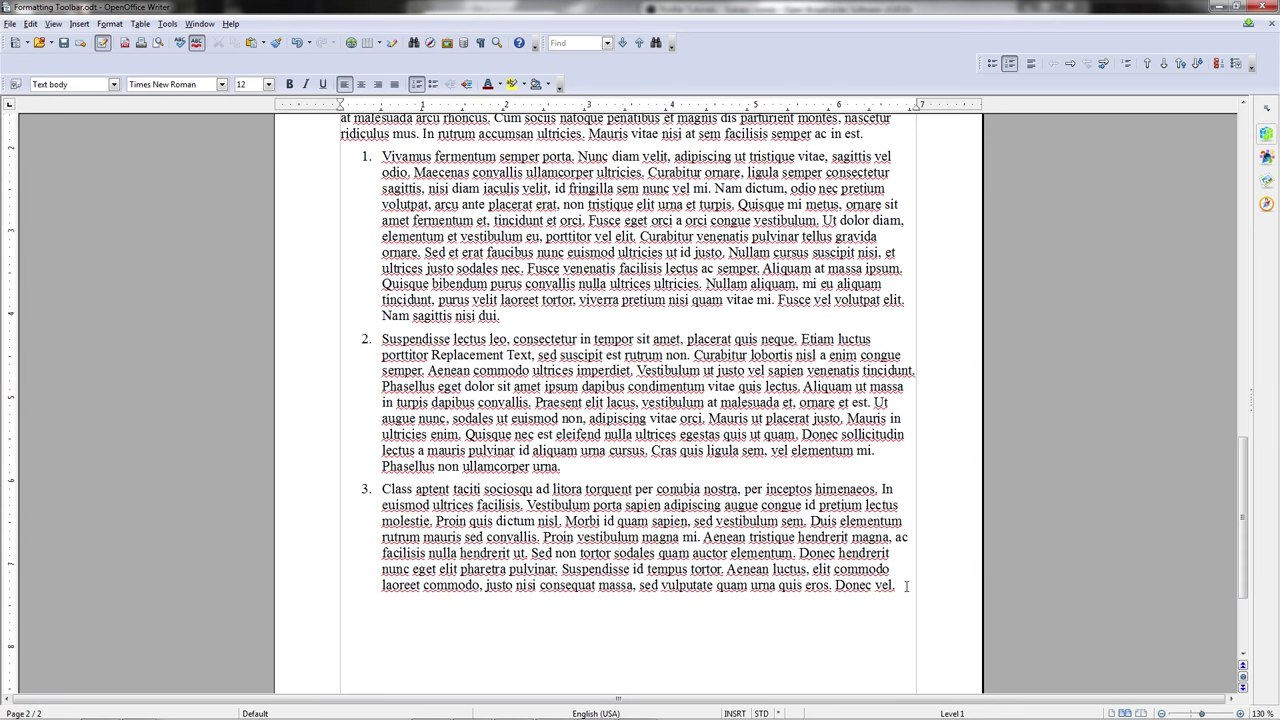
# Step: Add a fourth list item 'asdfsd' followed by an empty fifth item
pyautogui.press('Return')
pyautogui.write('asdfsd')
pyautogui.press('Return')
# Step: Select all five list items and remove the numbering, then the trial bullets, leaving plain paragraphs
pyautogui.moveTo(380, 628); pyautogui.dragTo(377, 155)
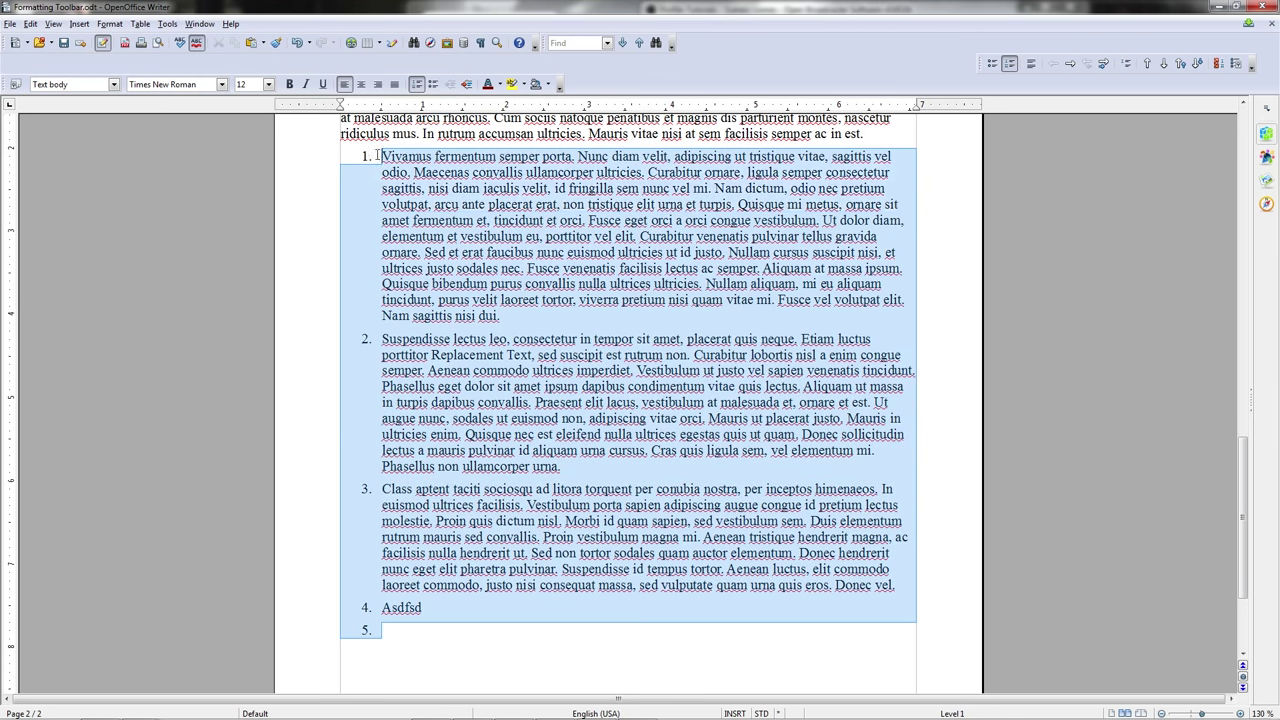
pyautogui.click(418, 87)
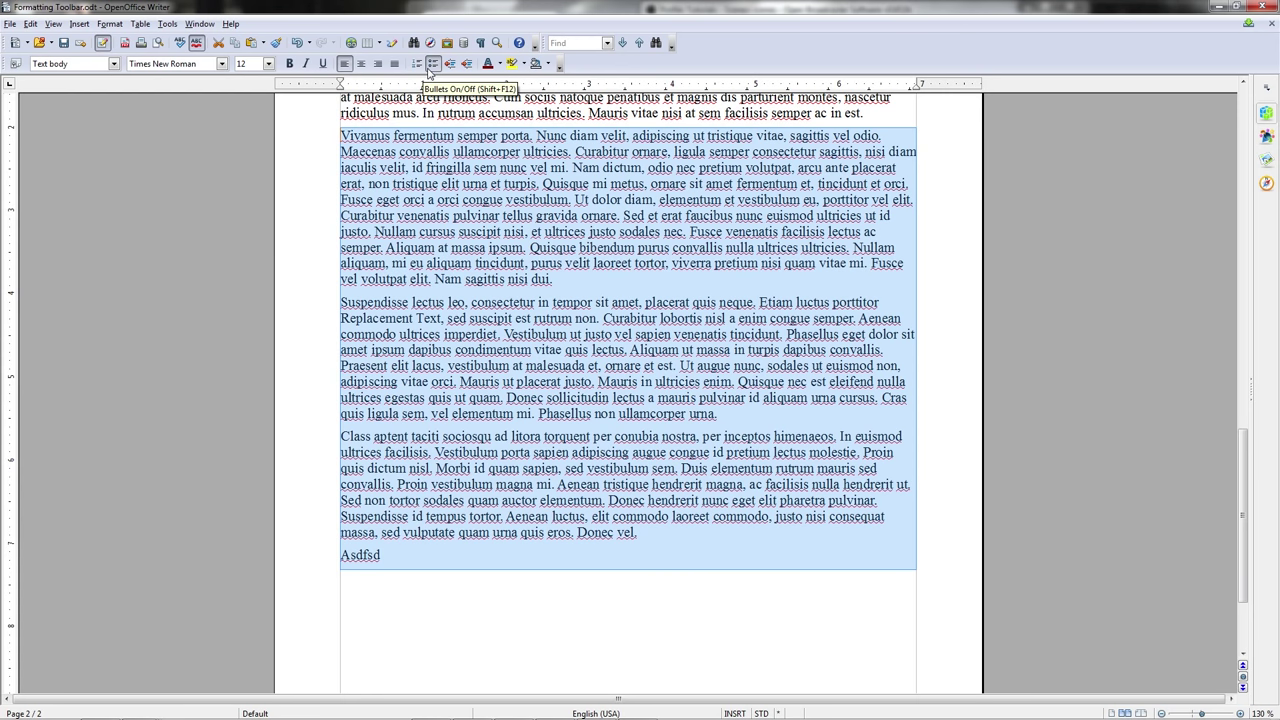
pyautogui.click(432, 66)
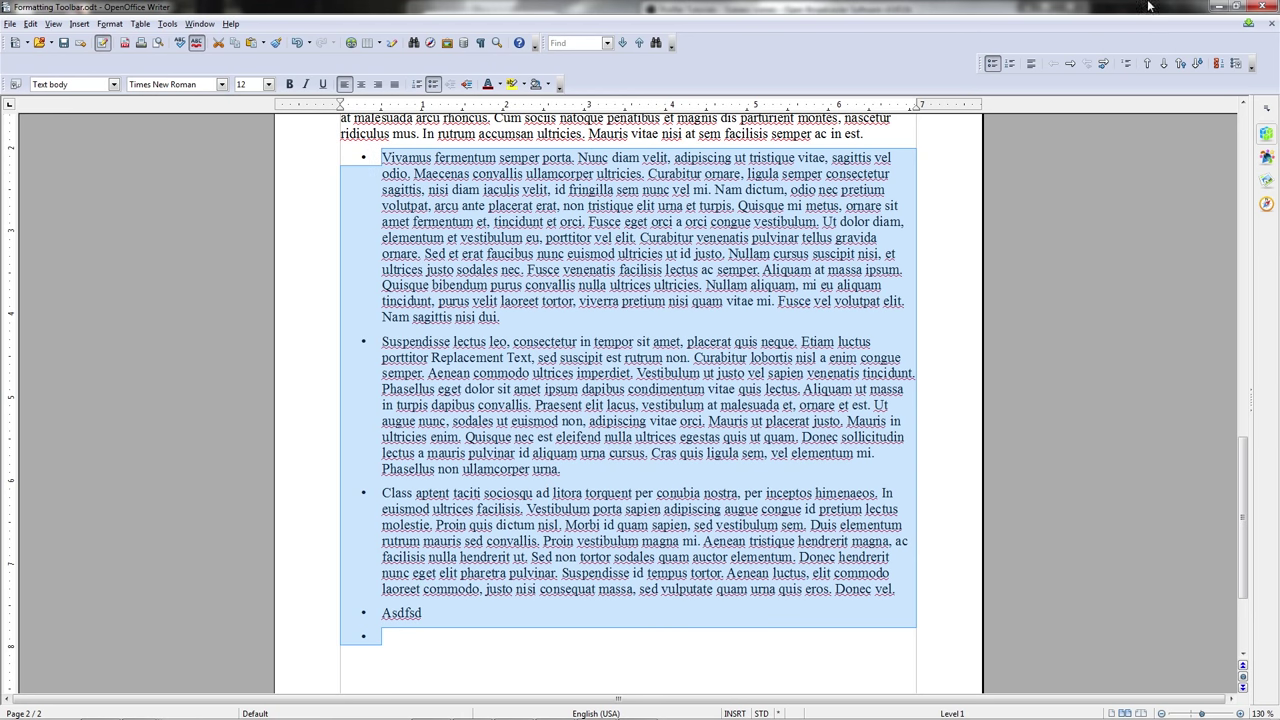
pyautogui.hotkey('ctrl', 'z')
pyautogui.click(332, 241)
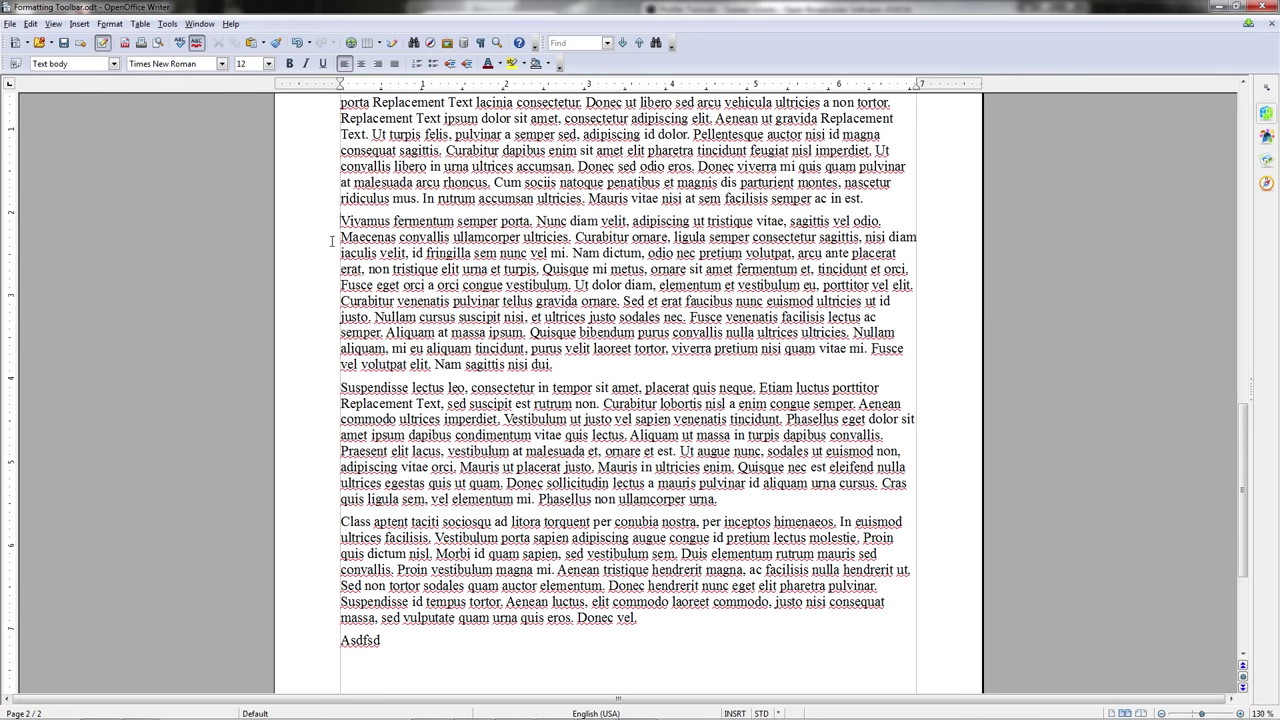
pyautogui.hotkey('ctrl', 'z')
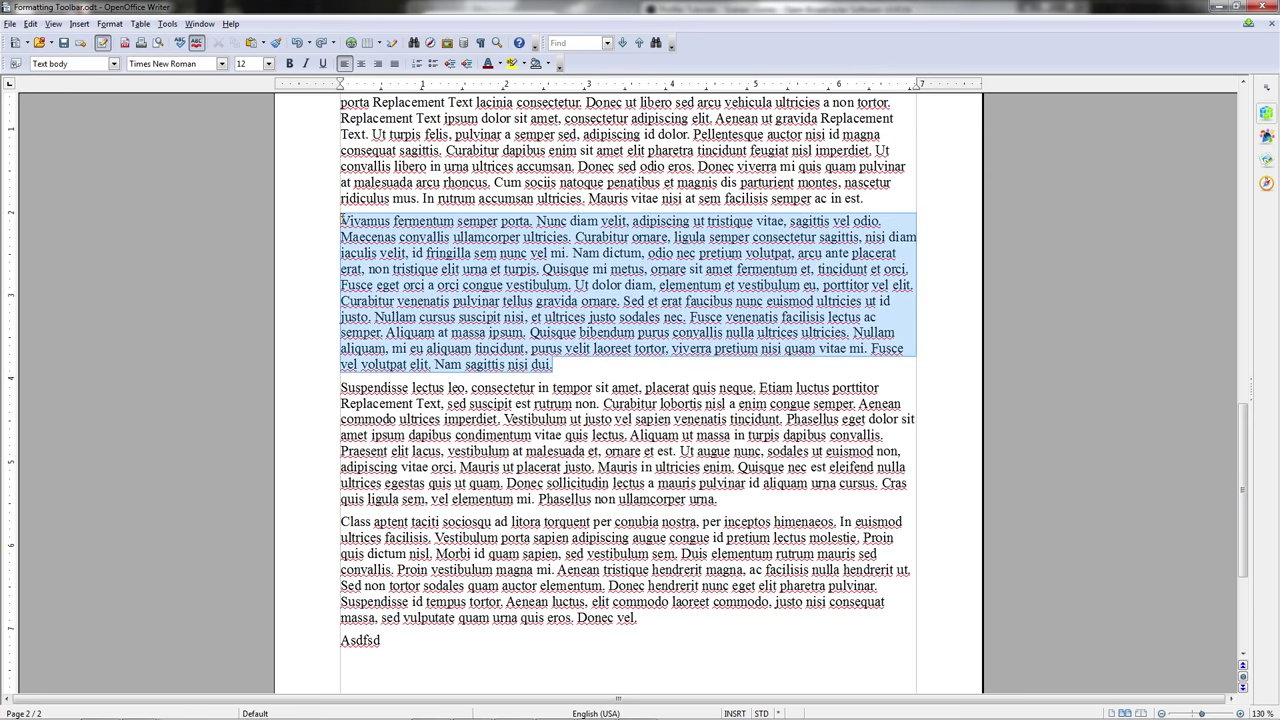
pyautogui.click(467, 64)
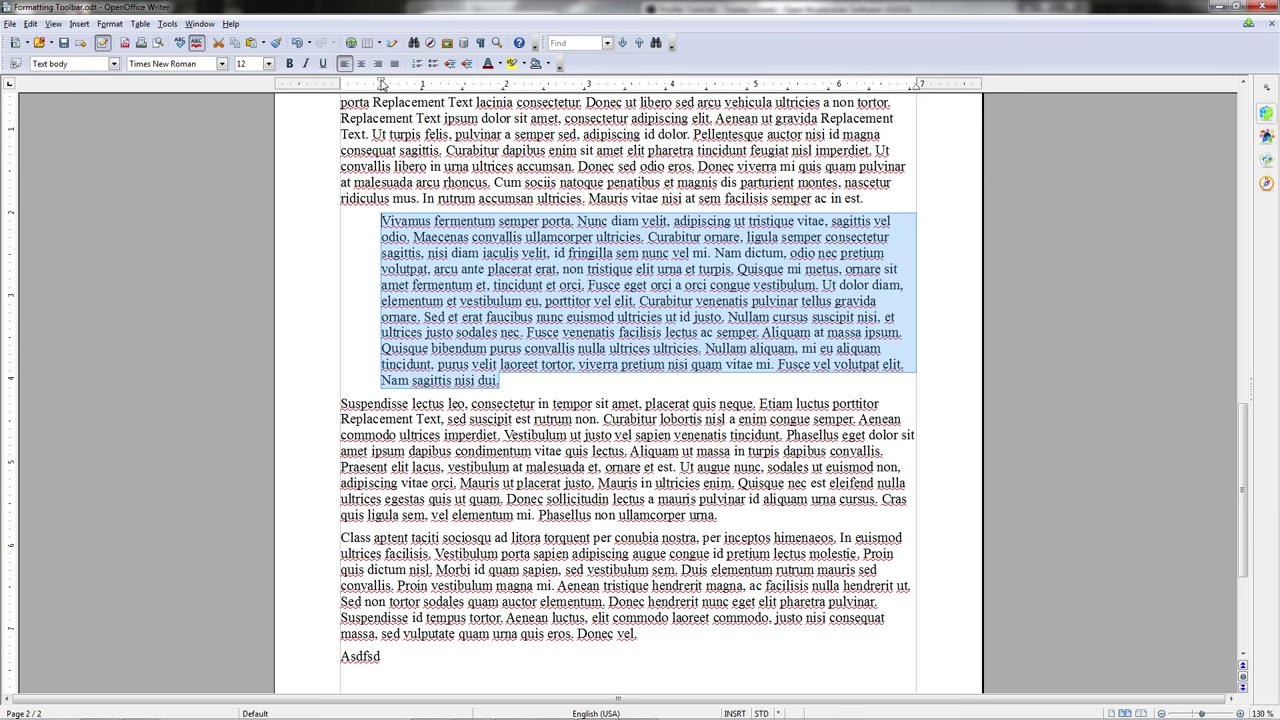
pyautogui.moveTo(381, 84); pyautogui.dragTo(423, 84)
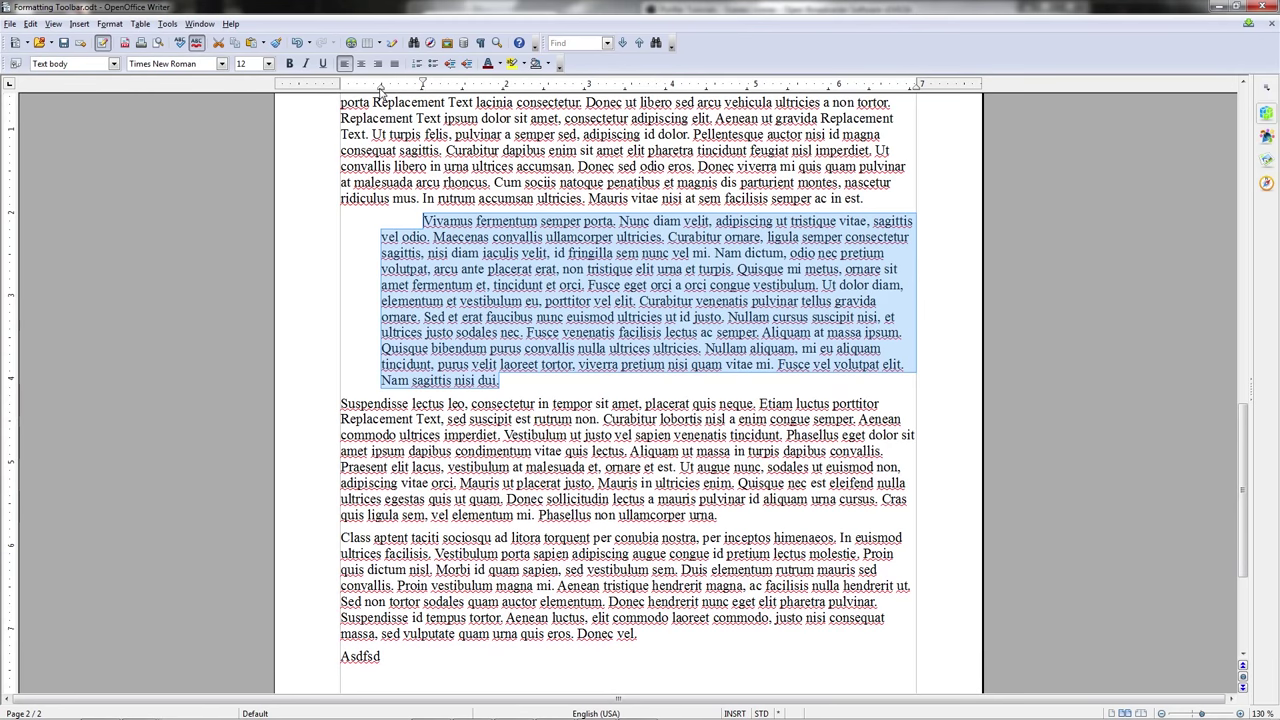
pyautogui.moveTo(380, 87); pyautogui.dragTo(424, 88)
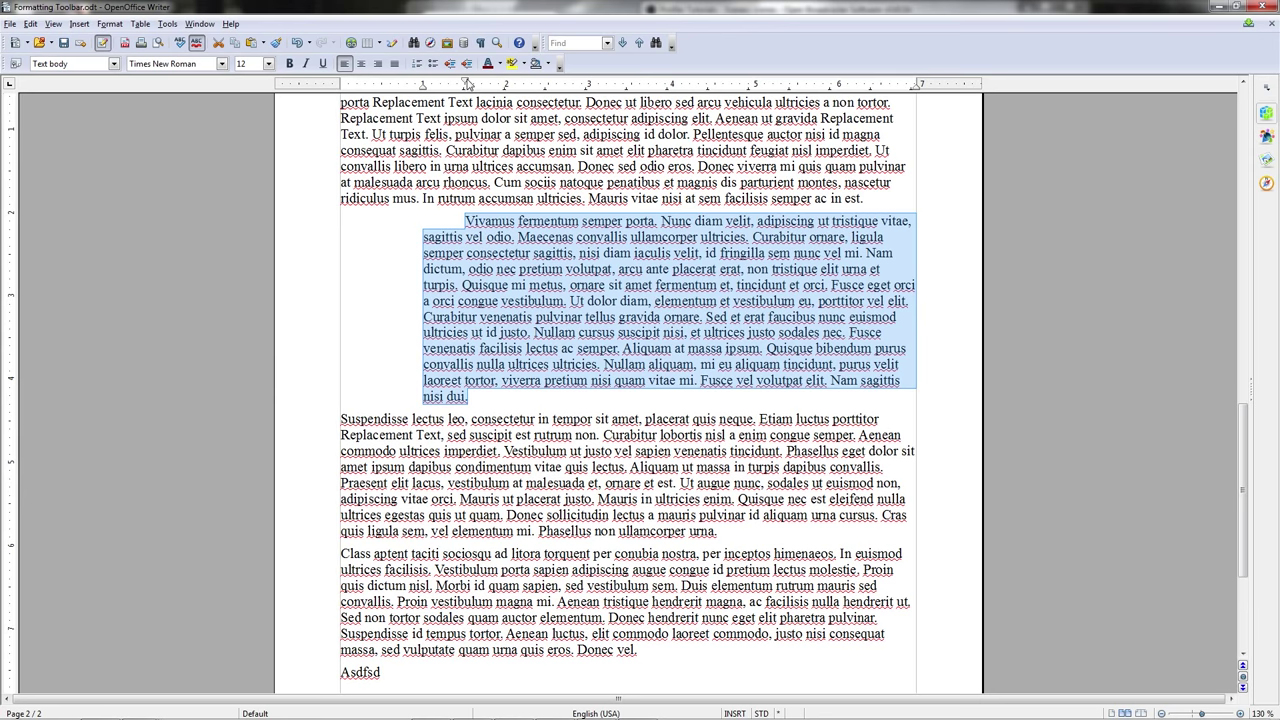
pyautogui.moveTo(467, 83); pyautogui.dragTo(424, 85)
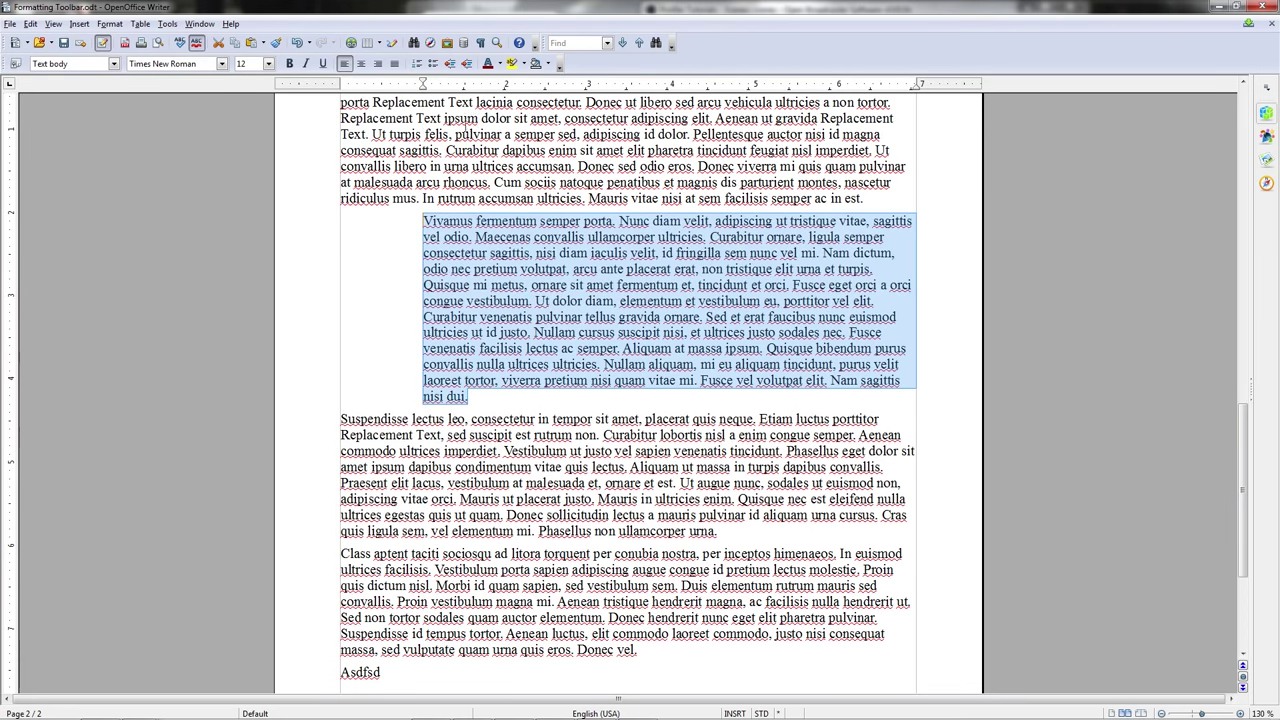
pyautogui.click(478, 395)
pyautogui.moveTo(479, 395); pyautogui.dragTo(417, 215)
pyautogui.click(450, 64)
pyautogui.click(450, 64)
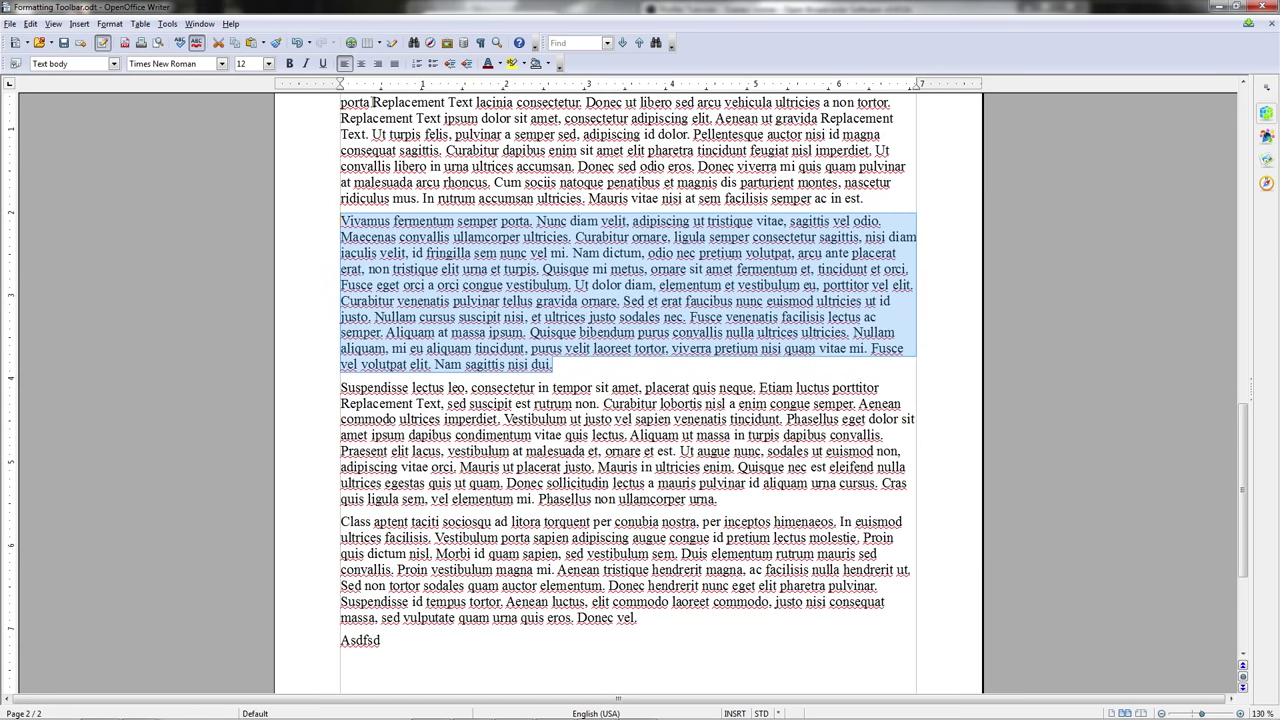
# Step: Make the first line of the Vivamus paragraph cyan
pyautogui.click(605, 373)
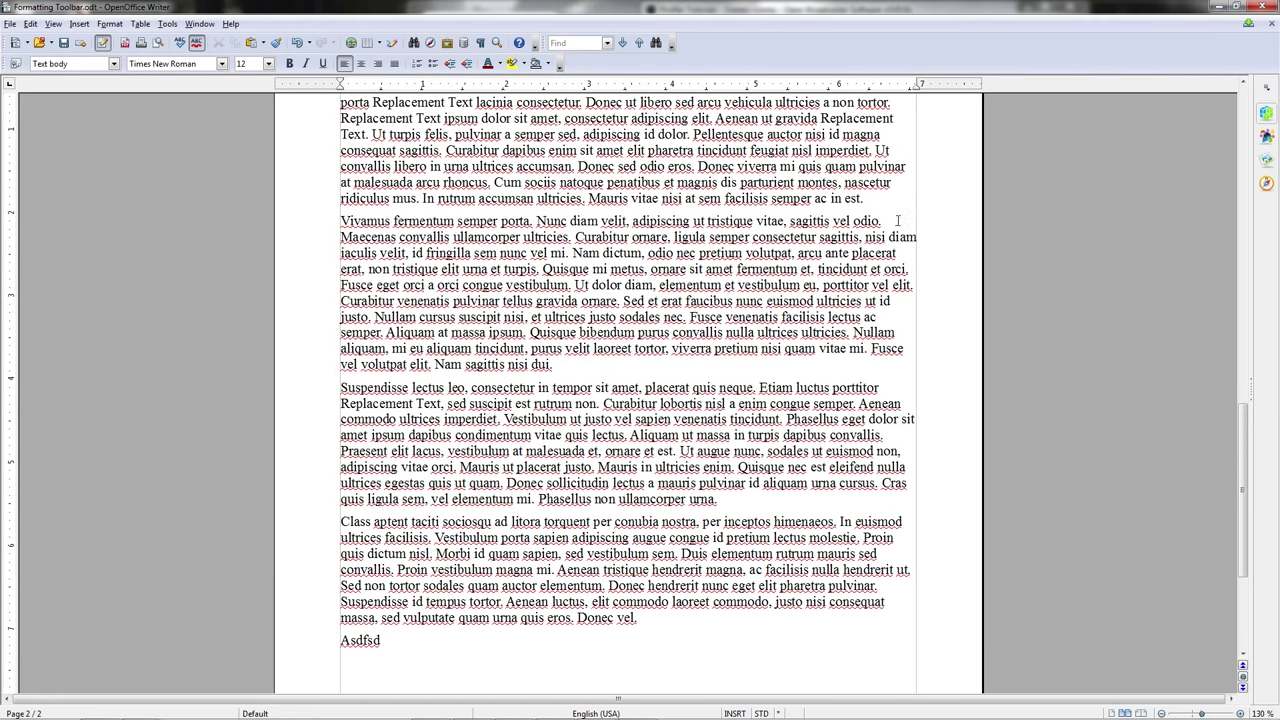
pyautogui.moveTo(897, 220); pyautogui.dragTo(323, 210)
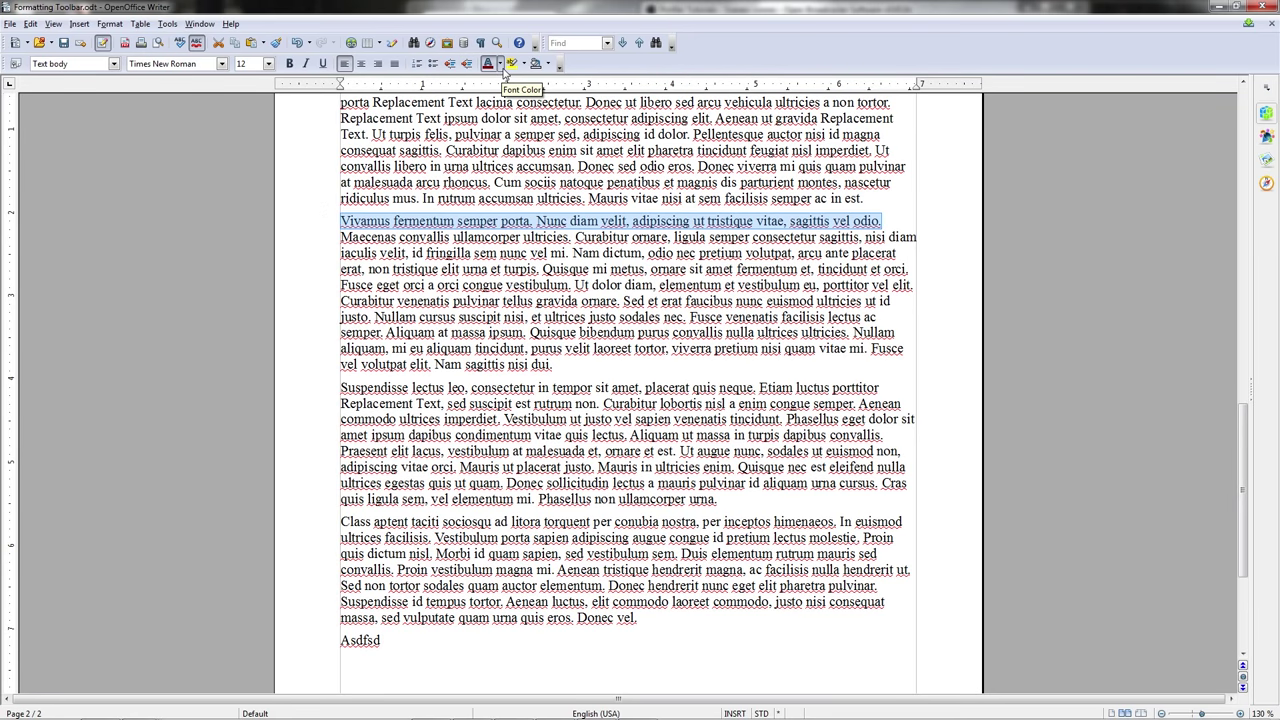
pyautogui.click(501, 64)
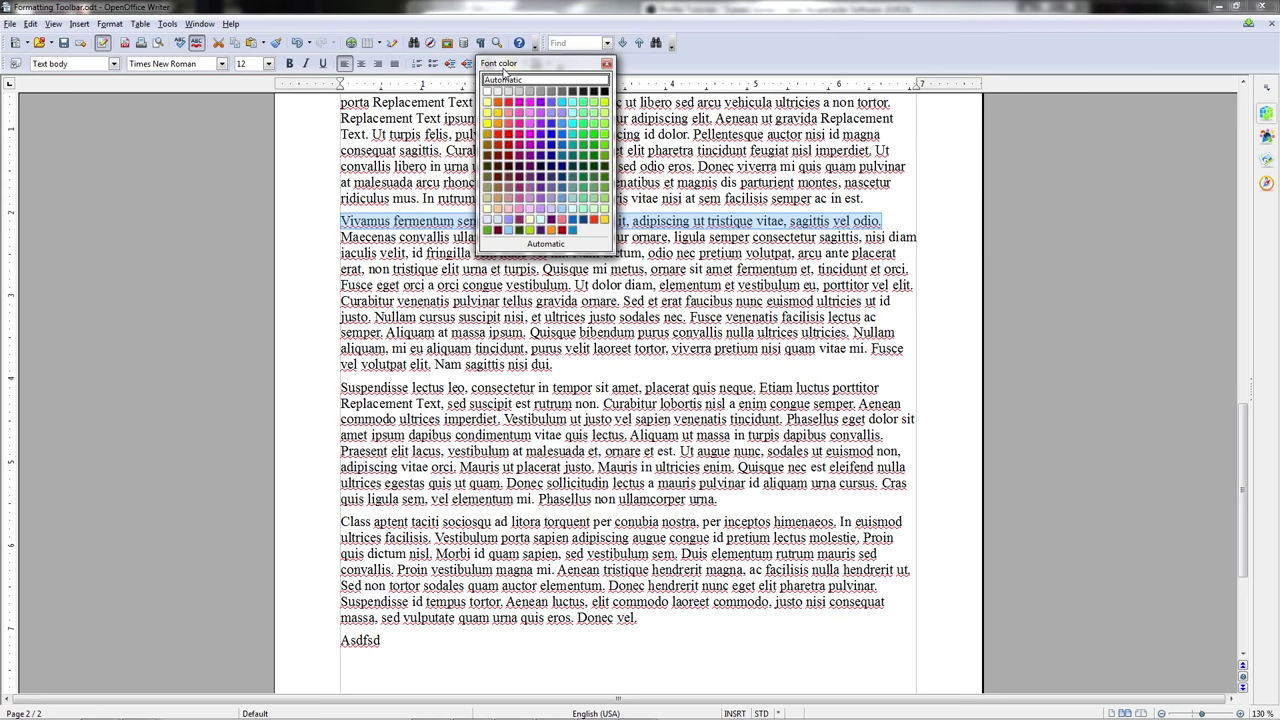
pyautogui.click(573, 104)
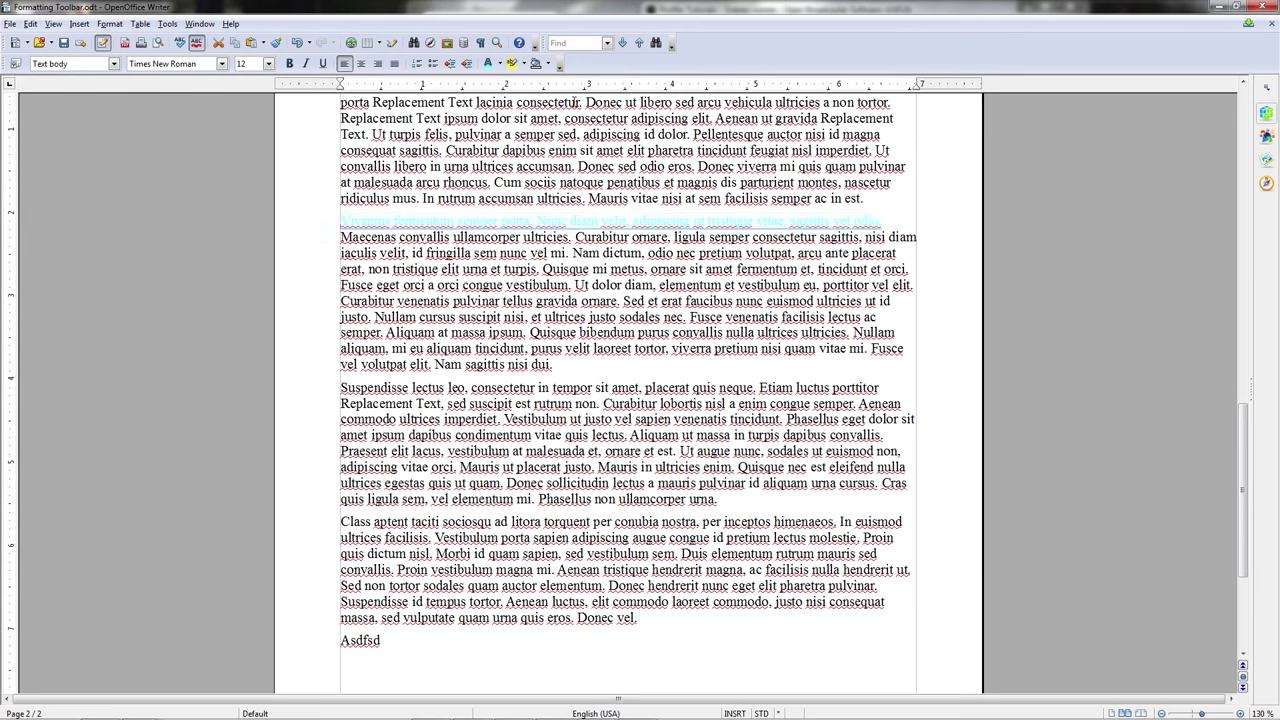
pyautogui.click(899, 220)
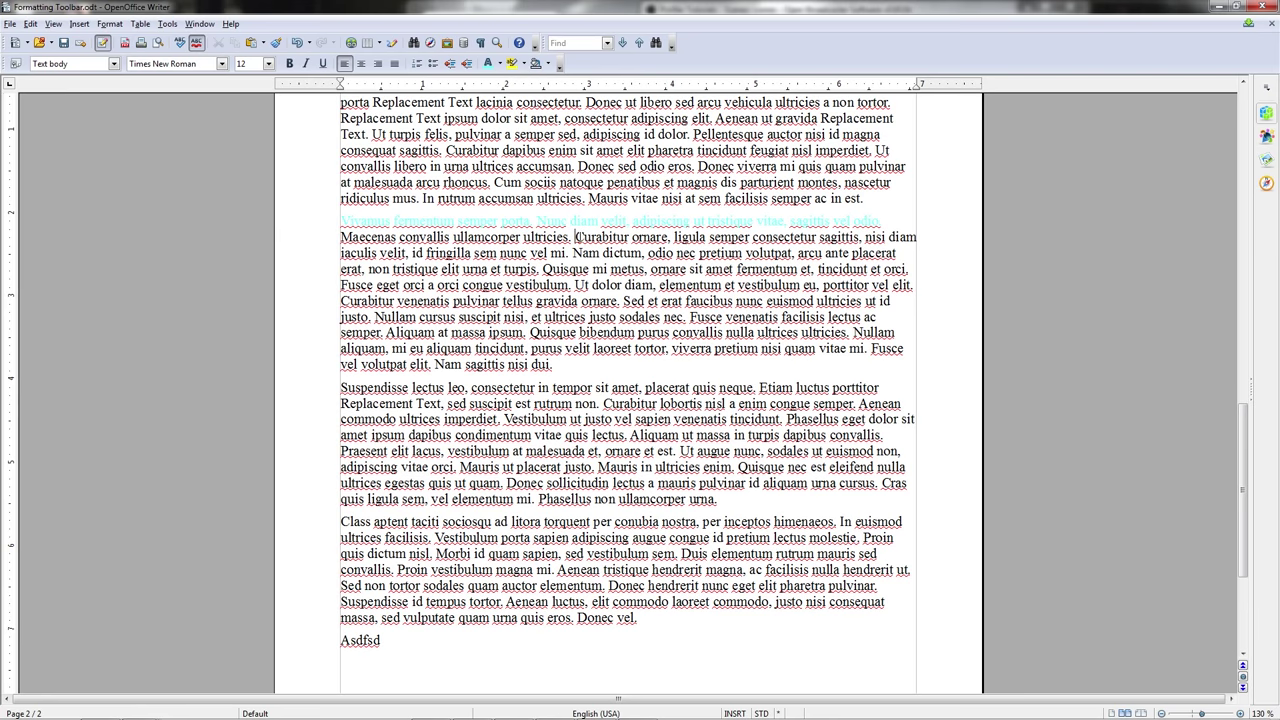
# Step: Highlight the words 'Curabitur ornare', then change their highlight colour to Purple 5
pyautogui.moveTo(576, 237); pyautogui.dragTo(668, 237)
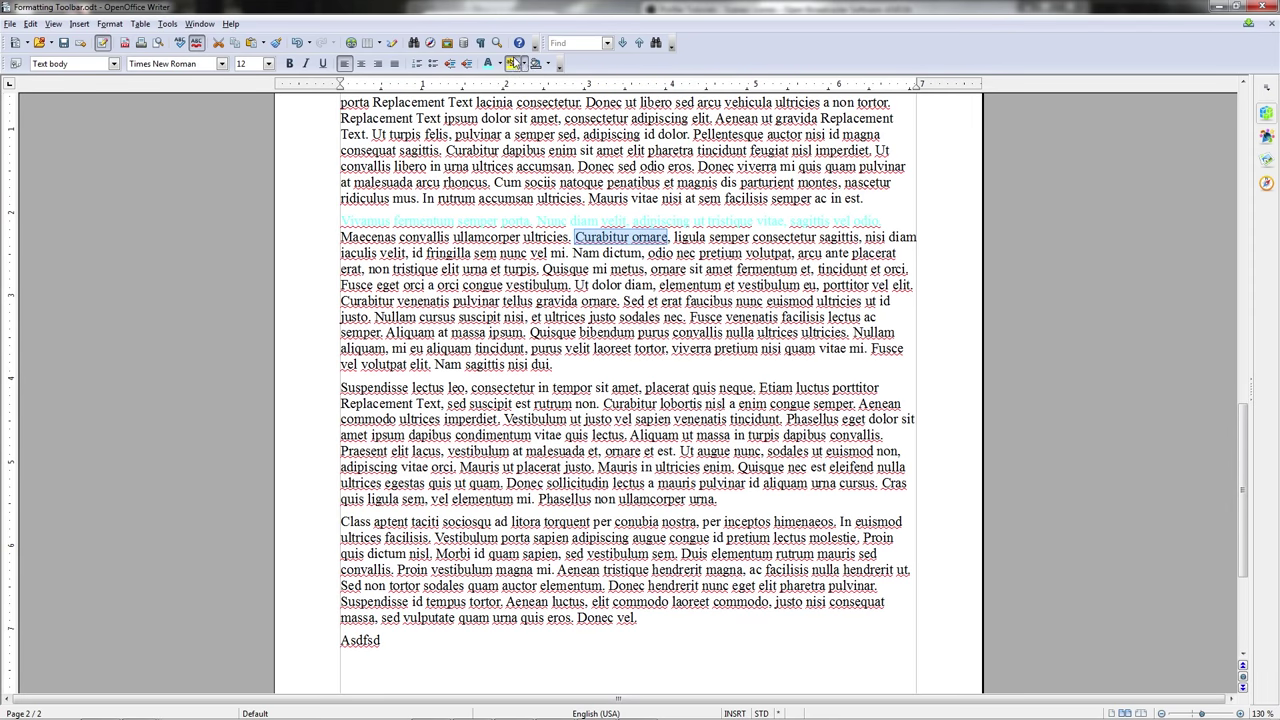
pyautogui.click(513, 63)
pyautogui.click(669, 237)
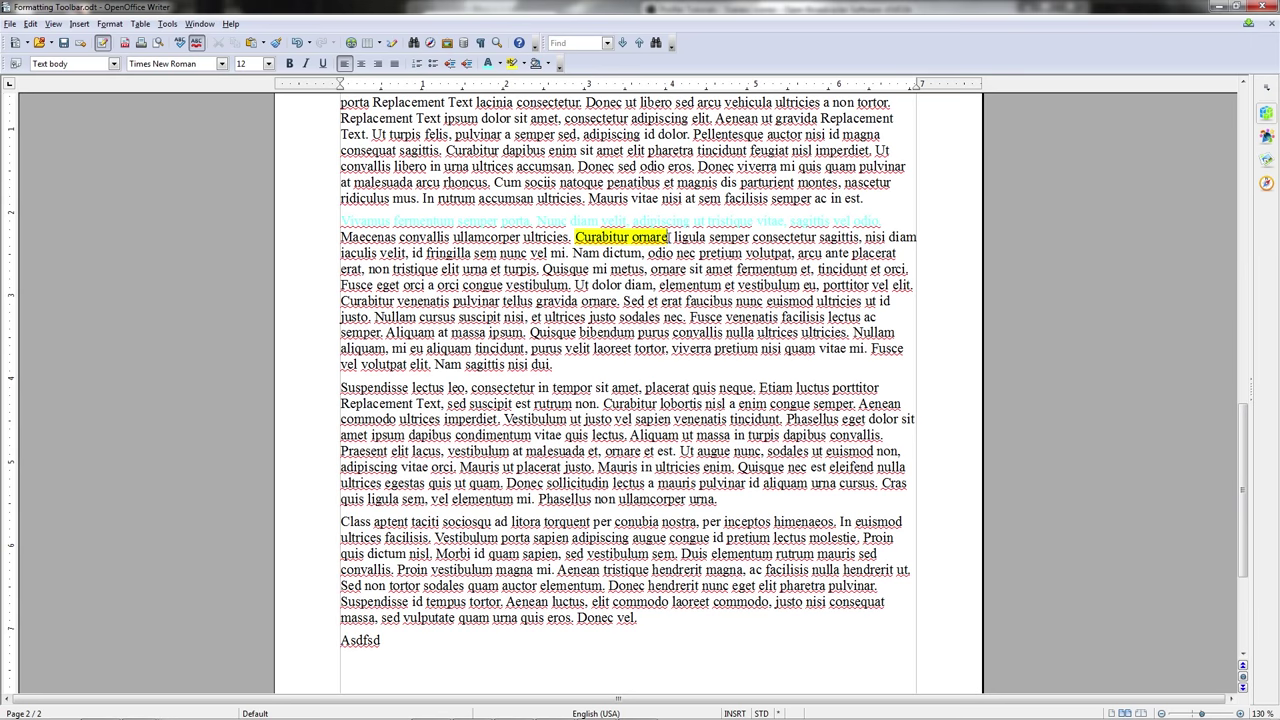
pyautogui.moveTo(669, 237); pyautogui.dragTo(575, 237)
pyautogui.click(522, 63)
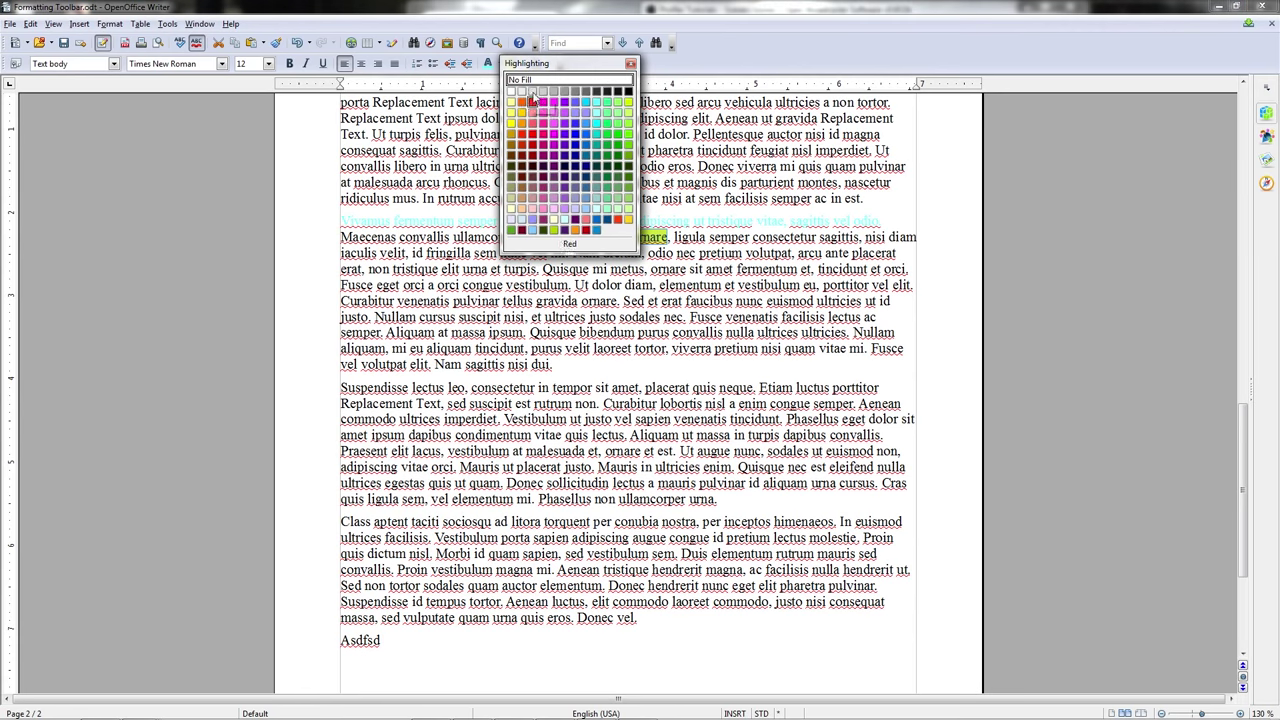
pyautogui.click(564, 155)
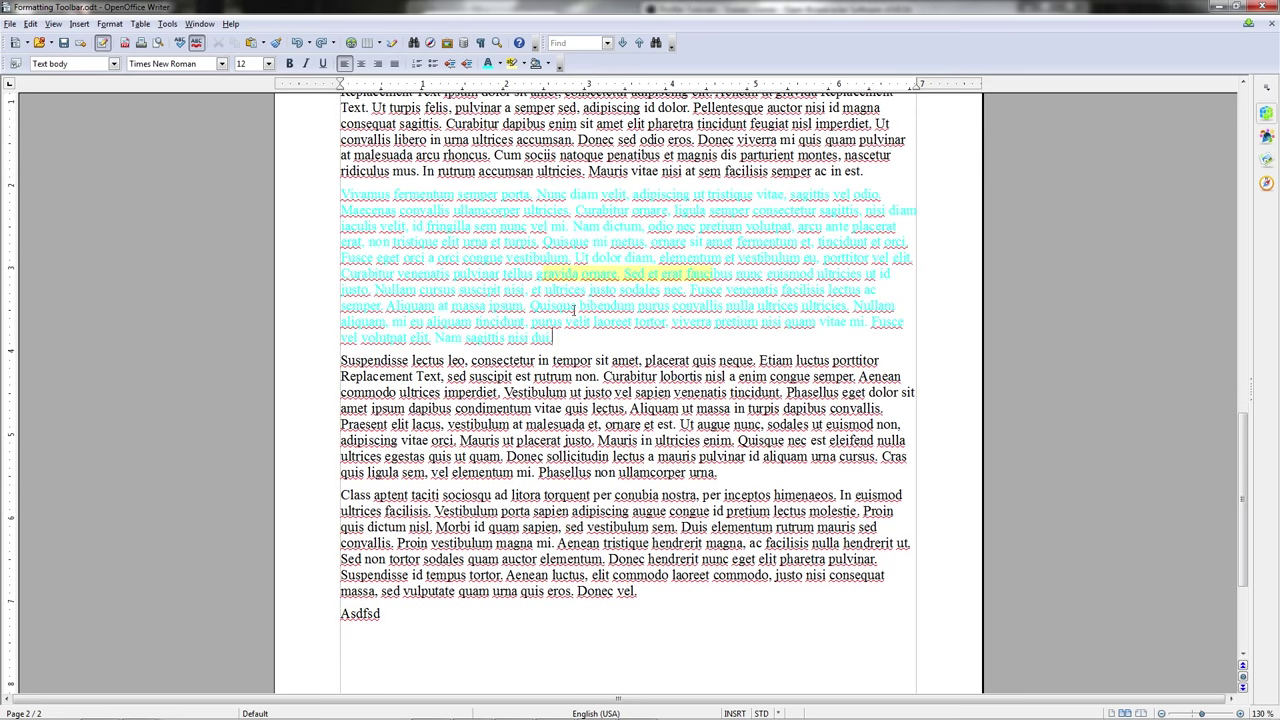
# Step: Give the paragraph a Sky blue 3 background and highlight 'Nam dictum' through 'tincidunt et orci'
pyautogui.click(547, 63)
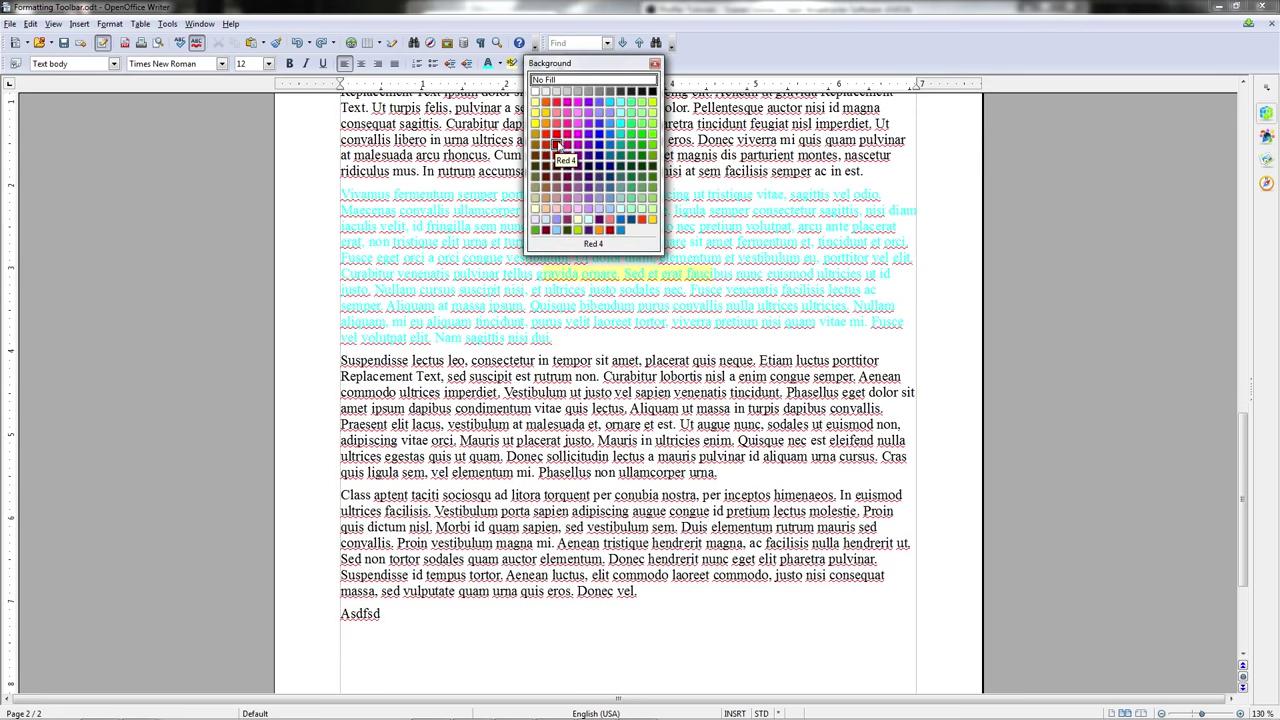
pyautogui.click(610, 137)
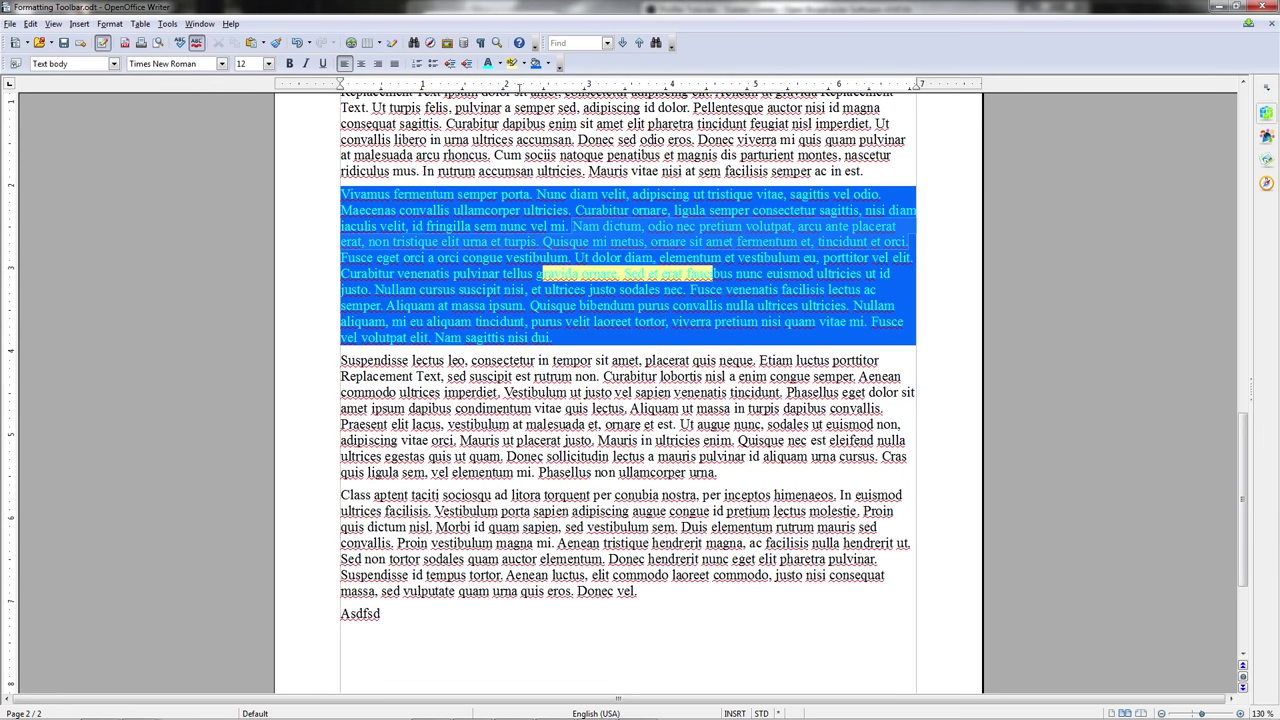
pyautogui.click(511, 63)
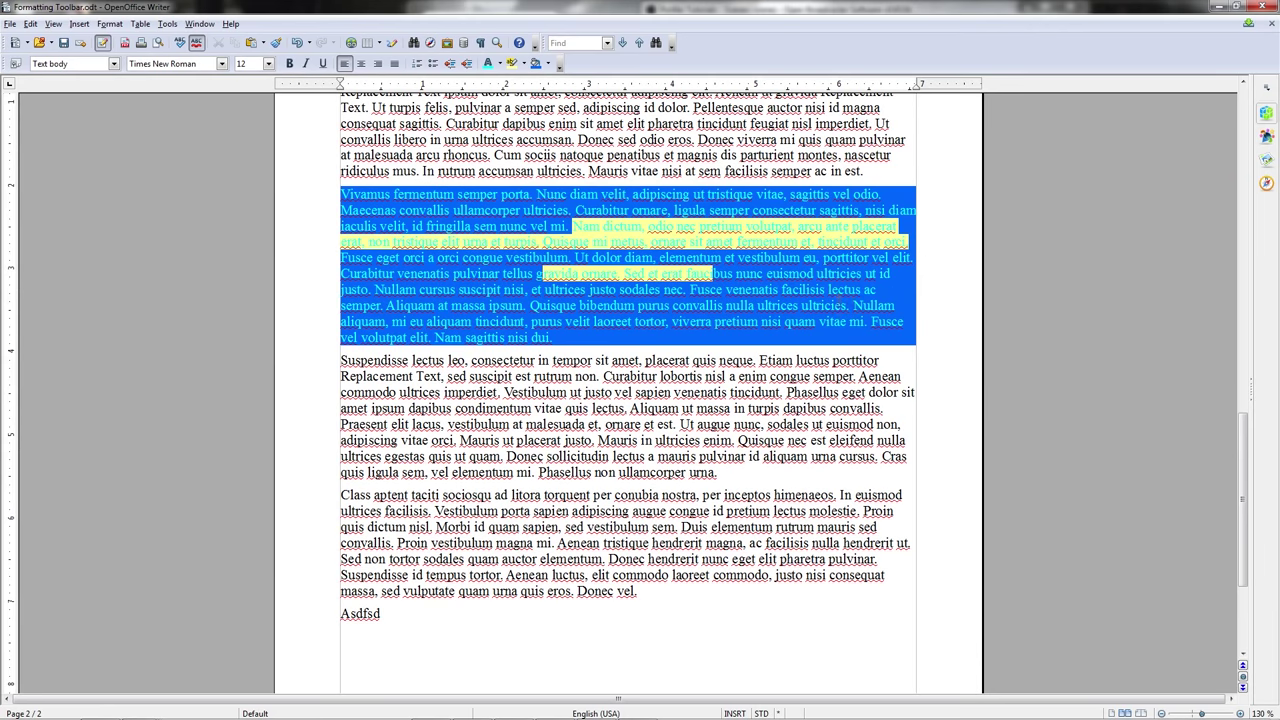
pyautogui.scroll(-1, 590, 301)
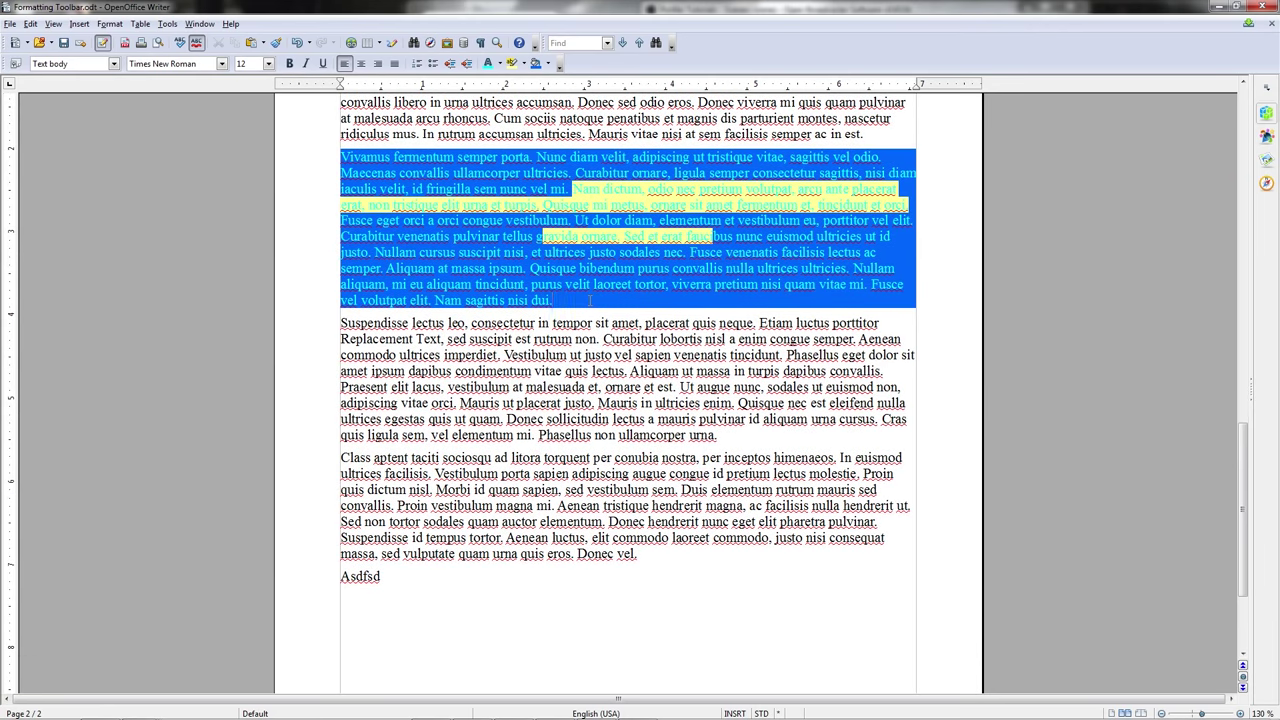